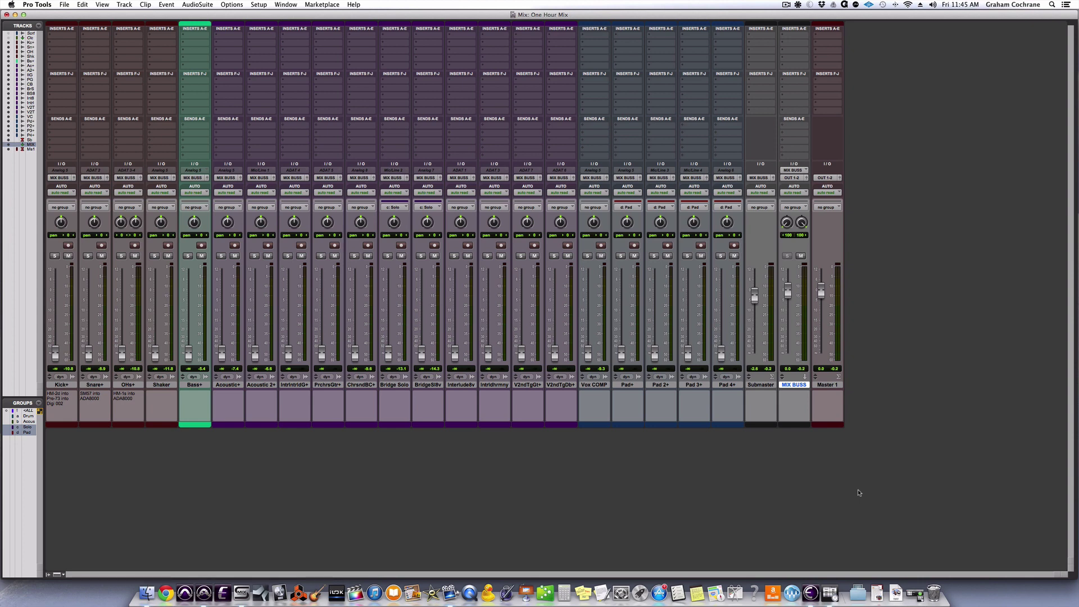
Open Alinof Timer and start a 10-minute countdown (00:10)
{"action": "left_click", "coordinate": [914, 594]}
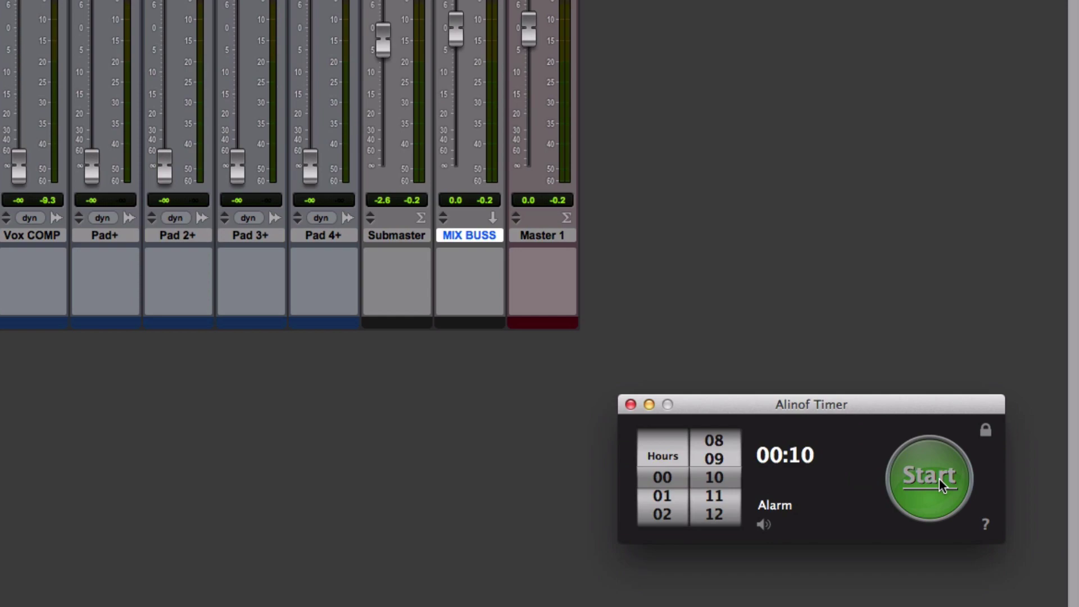
{"action": "left_click", "coordinate": [1008, 496]}
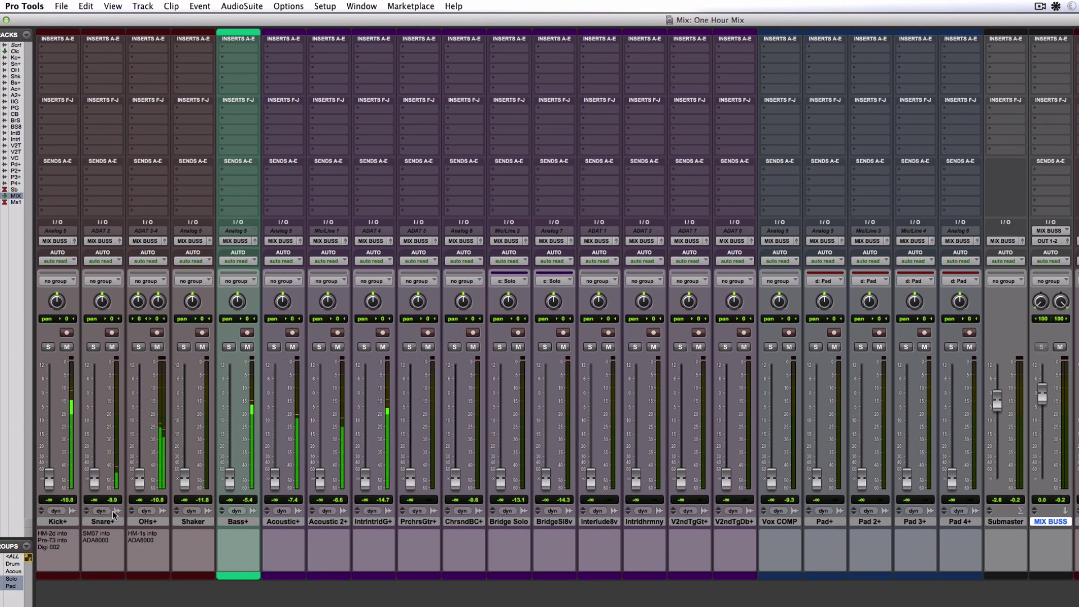
Set the OHs+ level to 0.0 dB with pans 49 left and 60 right, Kick+ to -3.0 dB and Snare+ to +0.4 dB
{"action": "left_click_drag", "start_coordinate": [139, 479], "coordinate": [143, 401]}
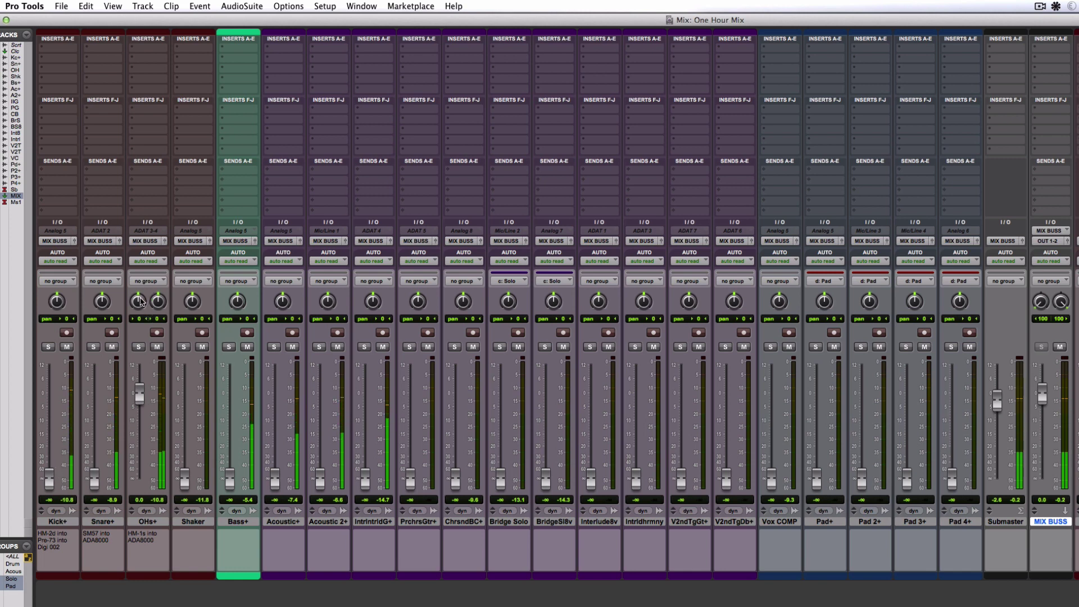
{"action": "left_click_drag", "start_coordinate": [140, 299], "coordinate": [157, 276]}
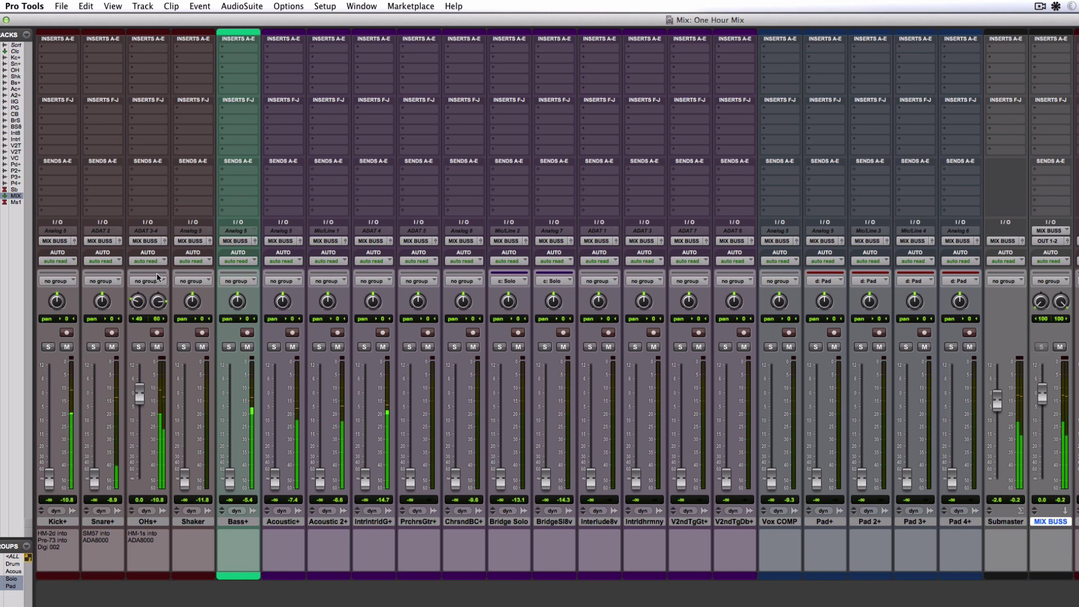
{"action": "left_click_drag", "start_coordinate": [47, 478], "coordinate": [49, 400]}
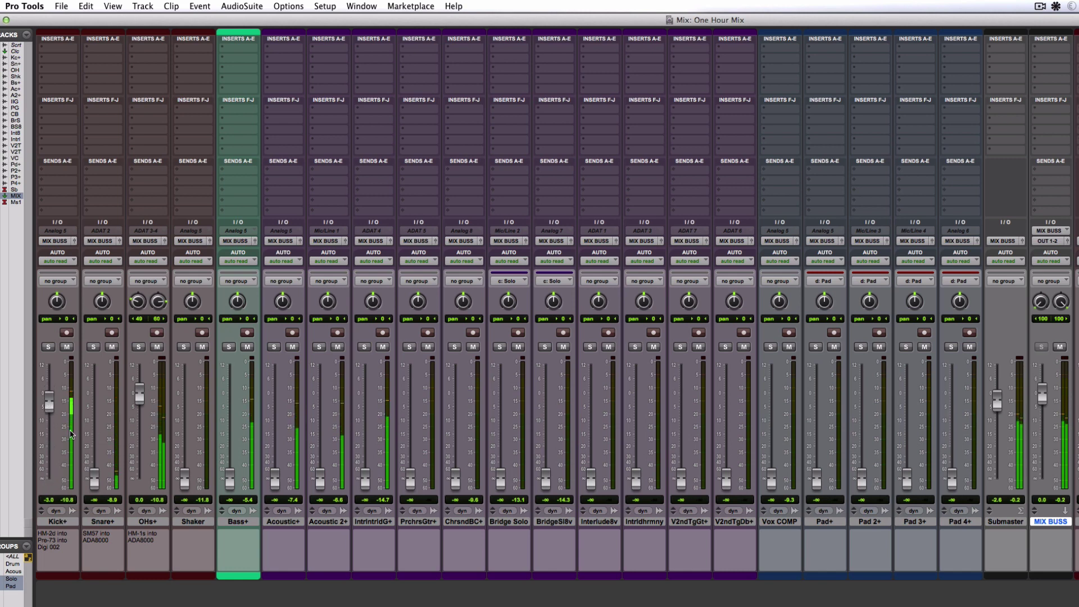
{"action": "left_click_drag", "start_coordinate": [94, 478], "coordinate": [93, 392]}
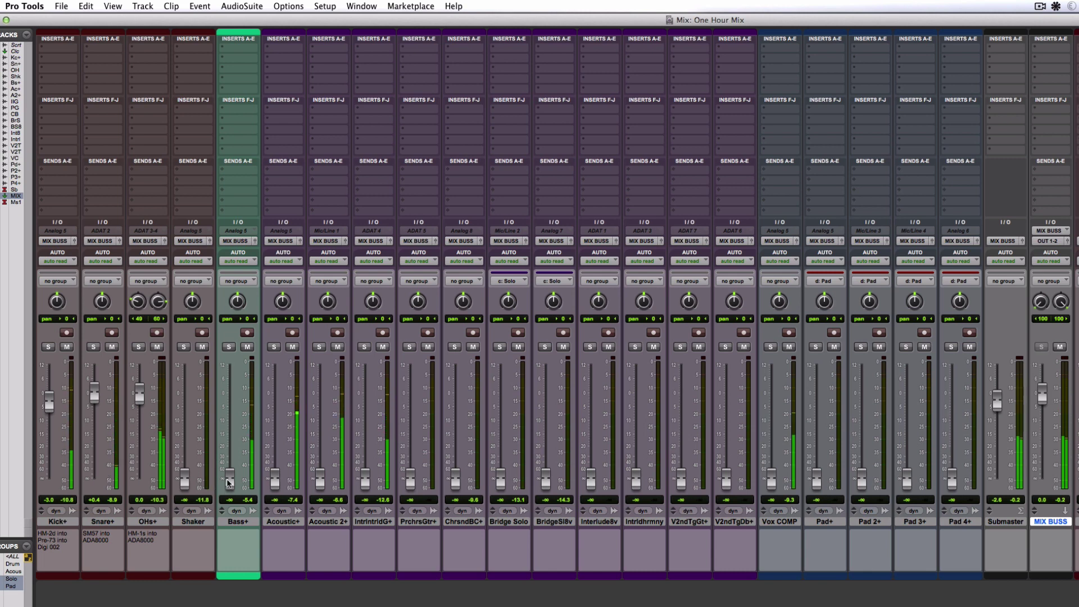
Raise Bass+ to -1.7 dB, and set Acoustic+ to -3.8 dB panned hard left and Acoustic 2+ to -3.0 dB panned hard right
{"action": "left_click_drag", "start_coordinate": [227, 482], "coordinate": [229, 404]}
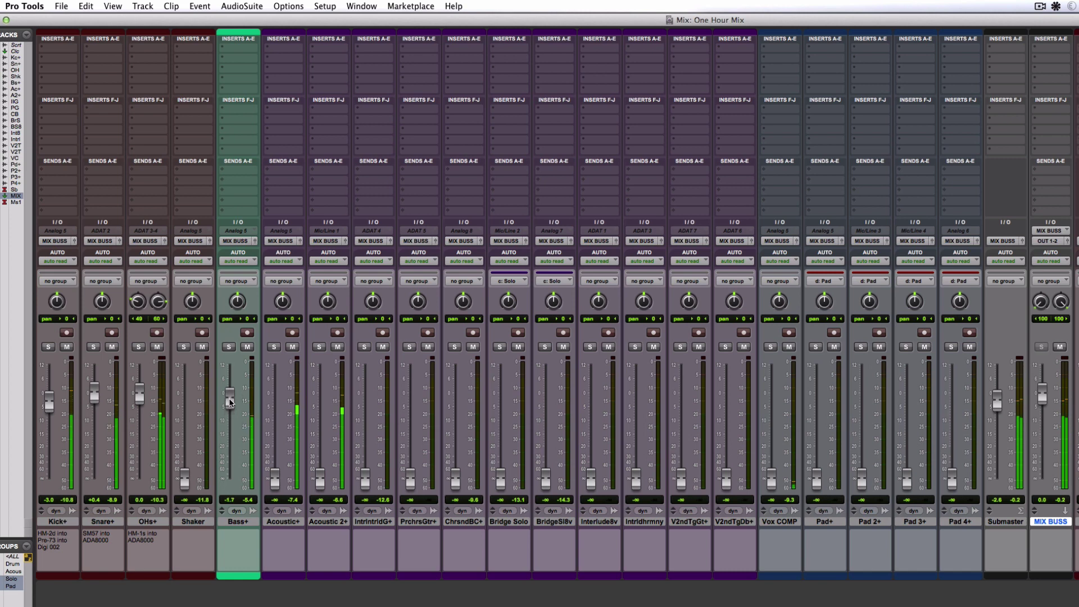
{"action": "left_click_drag", "start_coordinate": [276, 482], "coordinate": [276, 404]}
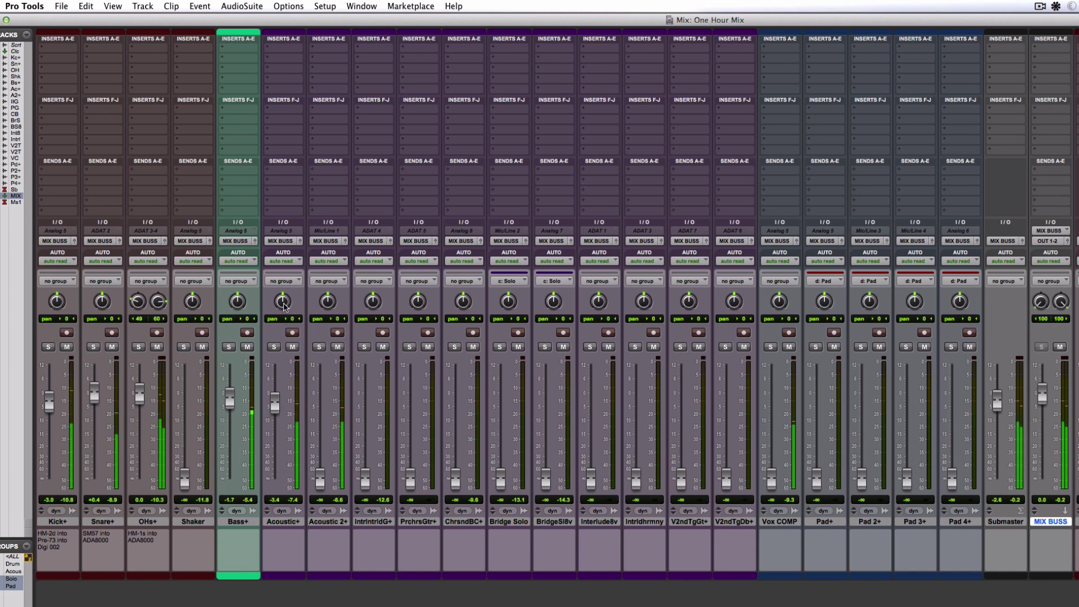
{"action": "left_click_drag", "start_coordinate": [283, 305], "coordinate": [284, 354]}
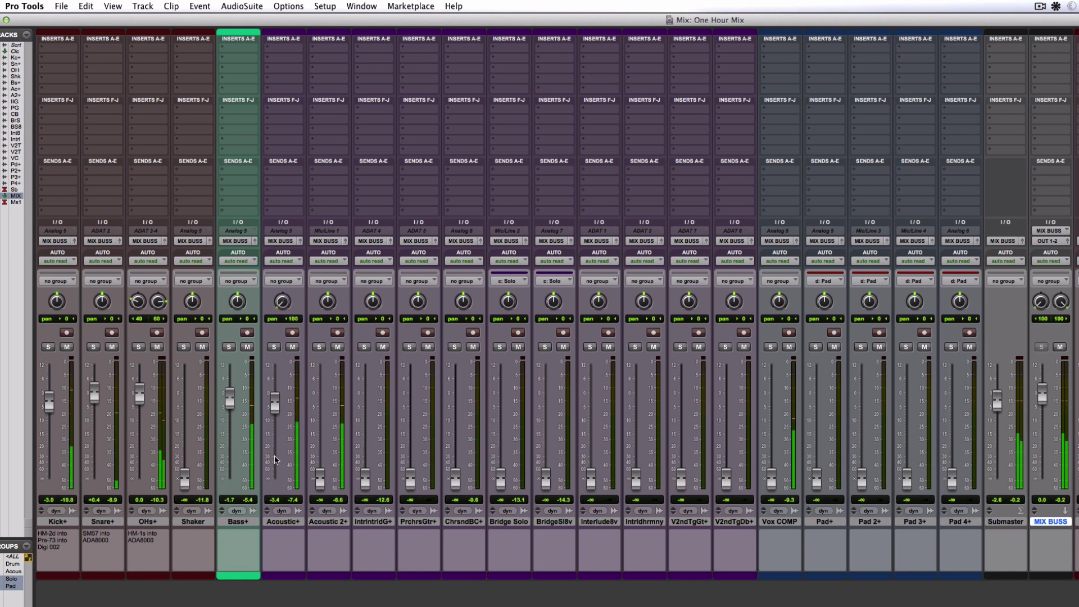
{"action": "left_click_drag", "start_coordinate": [320, 478], "coordinate": [323, 402]}
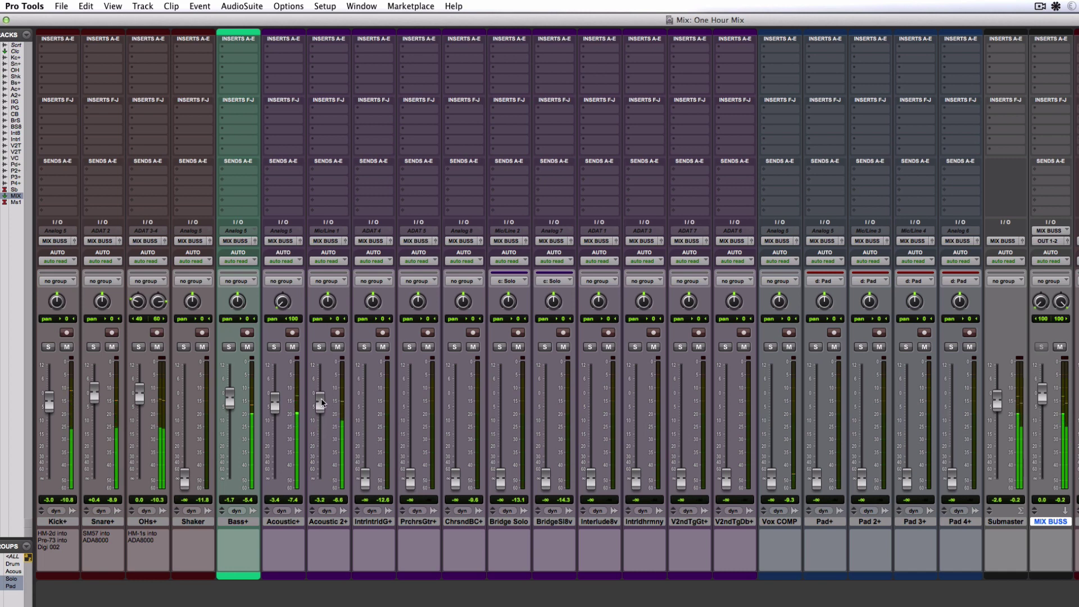
{"action": "left_click_drag", "start_coordinate": [330, 312], "coordinate": [331, 292]}
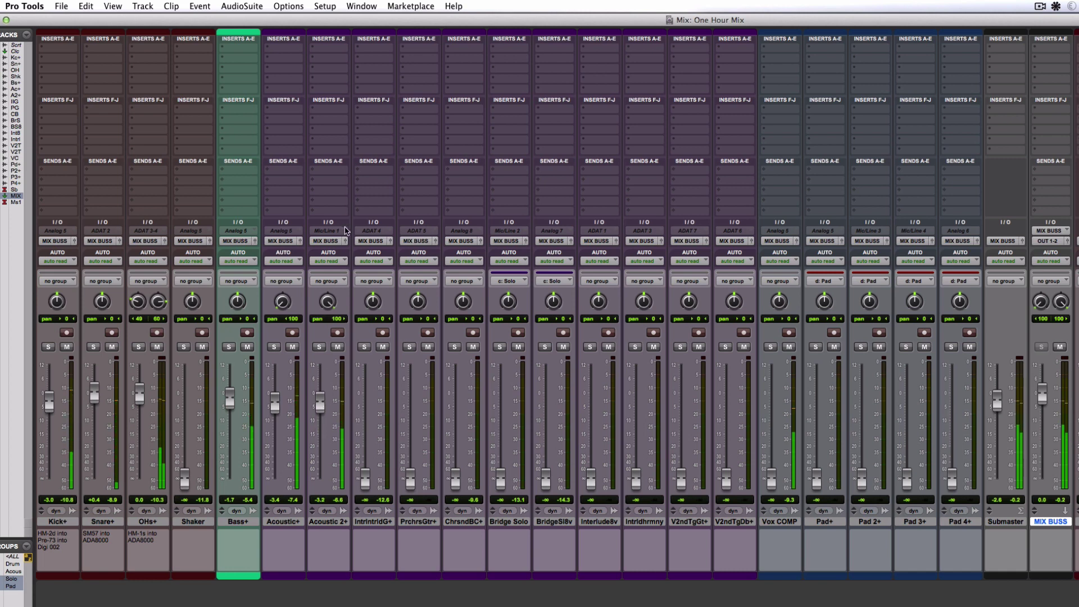
{"action": "left_click_drag", "start_coordinate": [276, 407], "coordinate": [276, 407]}
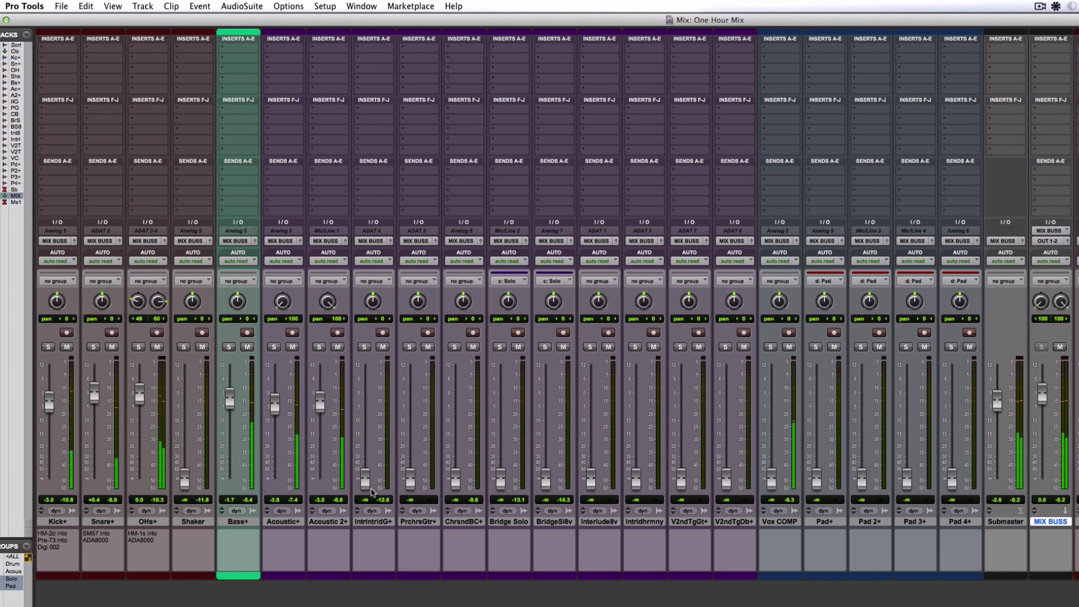
Raise the Shaker to -5.2 dB, try it panned 52 right, and return its pan to centre
{"action": "key", "text": "super+equal"}
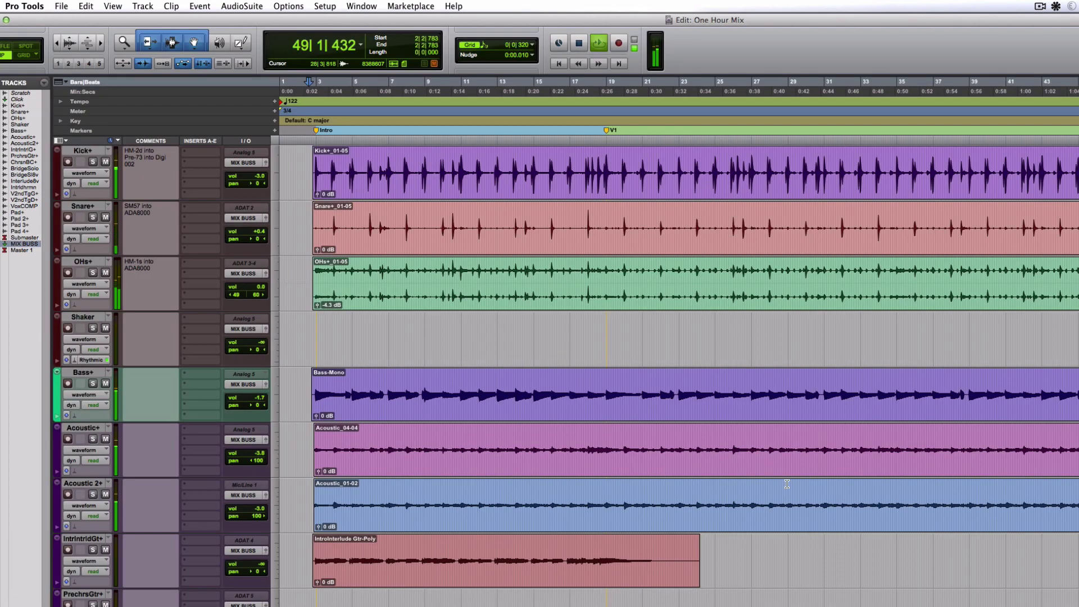
{"action": "key", "text": "super+equal"}
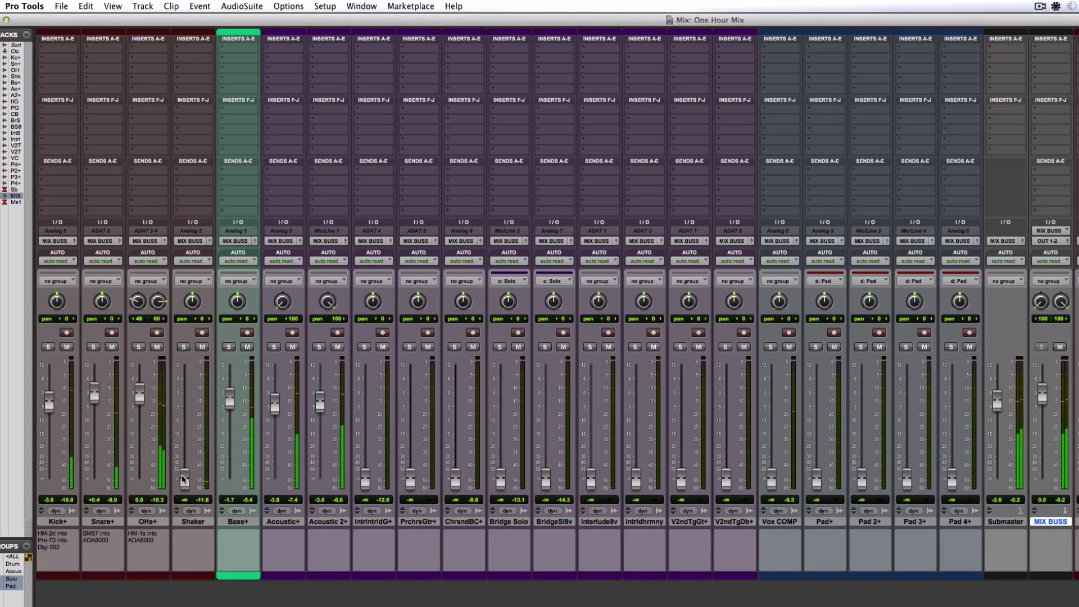
{"action": "left_click_drag", "start_coordinate": [178, 476], "coordinate": [186, 405]}
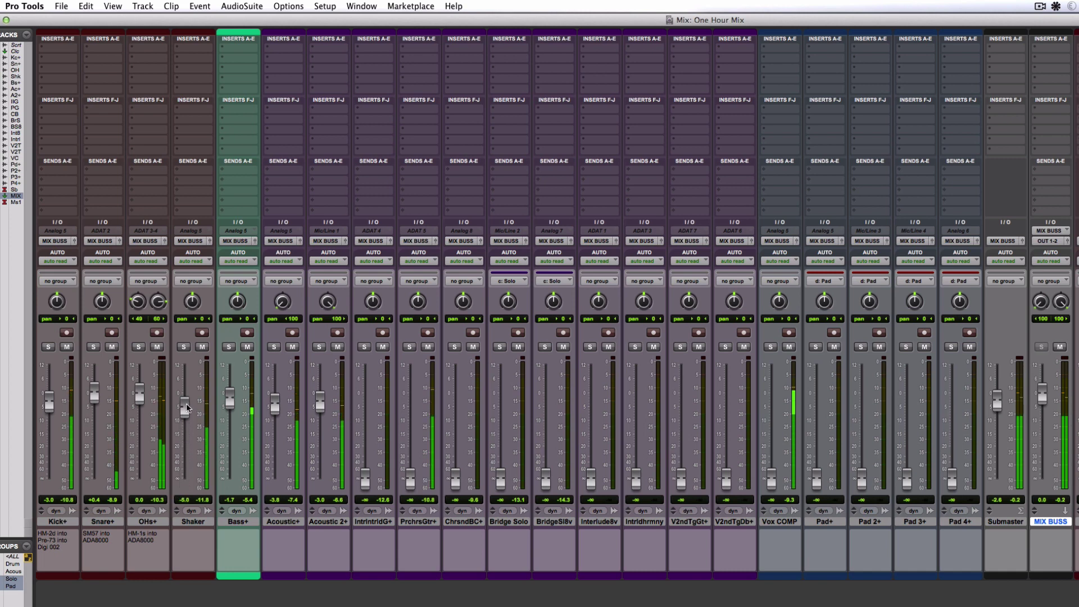
{"action": "left_click_drag", "start_coordinate": [192, 304], "coordinate": [192, 281]}
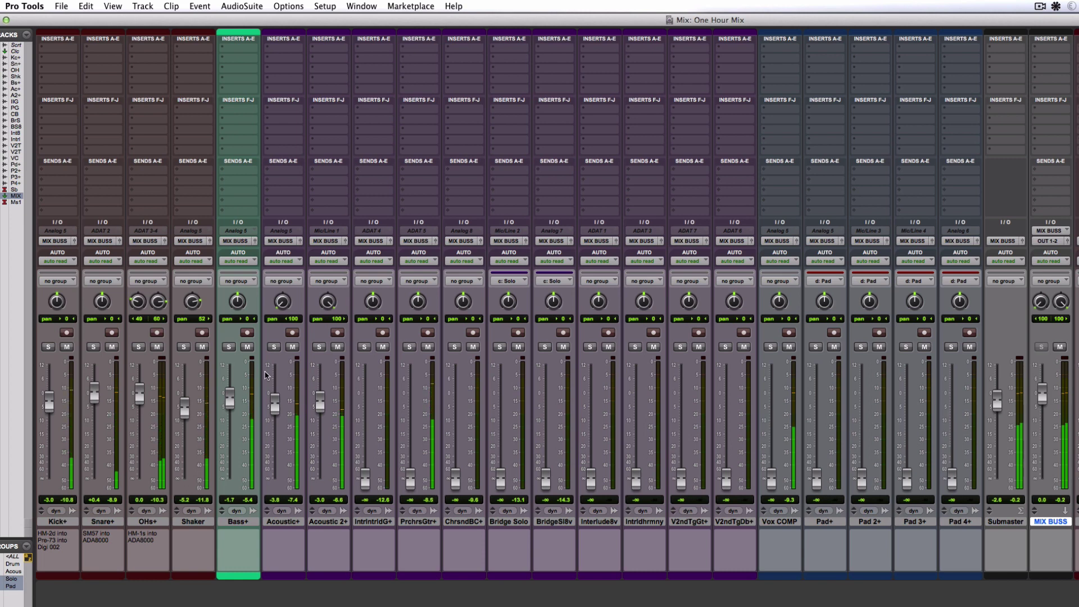
{"action": "left_click", "coordinate": [197, 304], "text": "alt"}
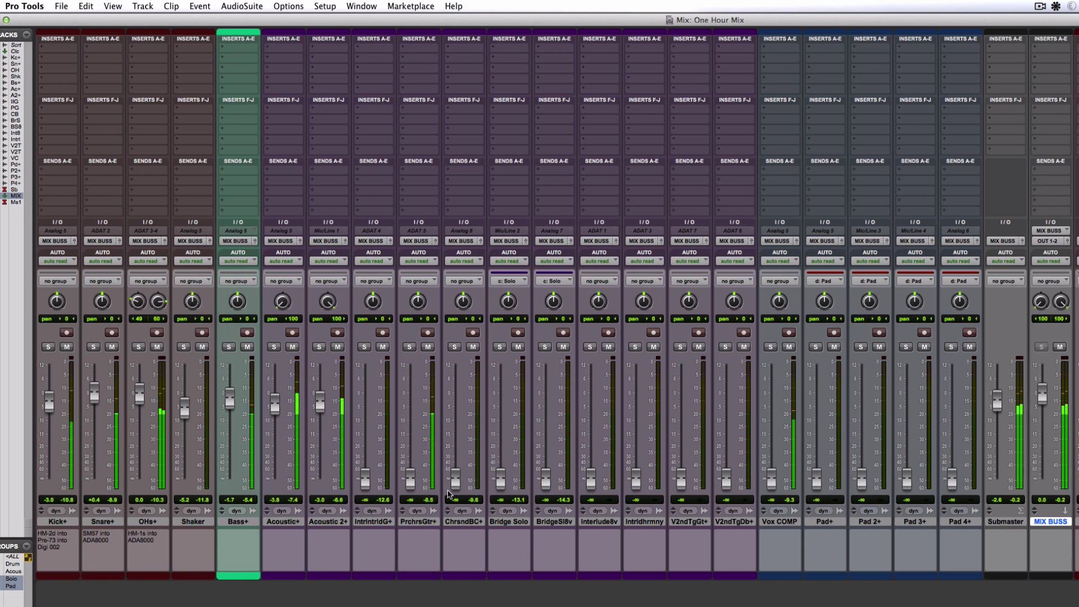
Bring ChrsndBC+ into the mix at -6.1 dB, panned partway left
{"action": "left_click_drag", "start_coordinate": [456, 479], "coordinate": [456, 404]}
{"action": "left_click_drag", "start_coordinate": [464, 305], "coordinate": [464, 337]}
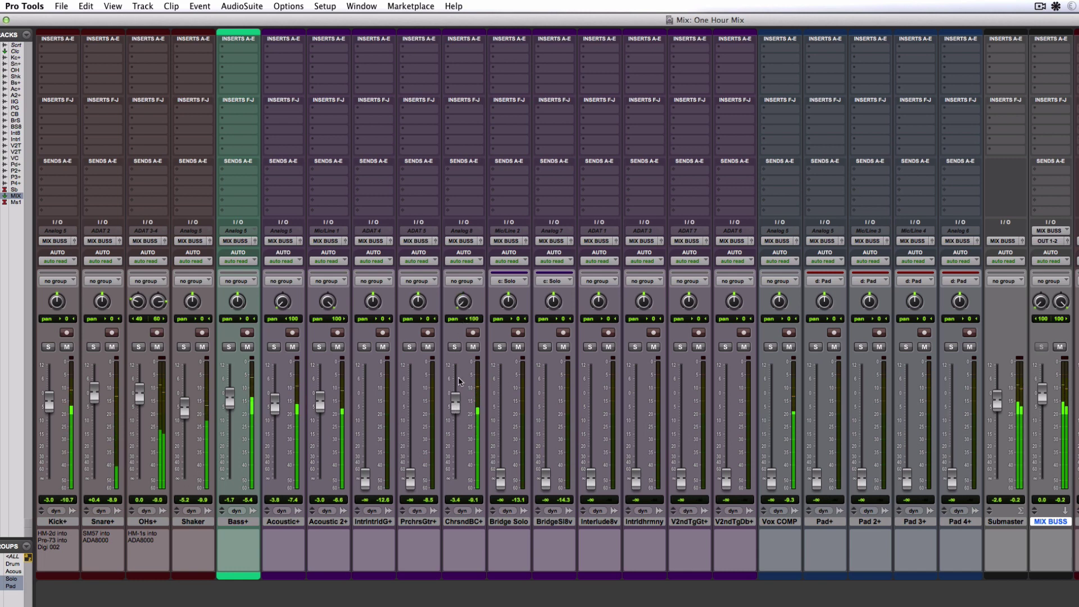
{"action": "left_click_drag", "start_coordinate": [456, 408], "coordinate": [455, 412]}
{"action": "left_click_drag", "start_coordinate": [462, 302], "coordinate": [459, 285]}
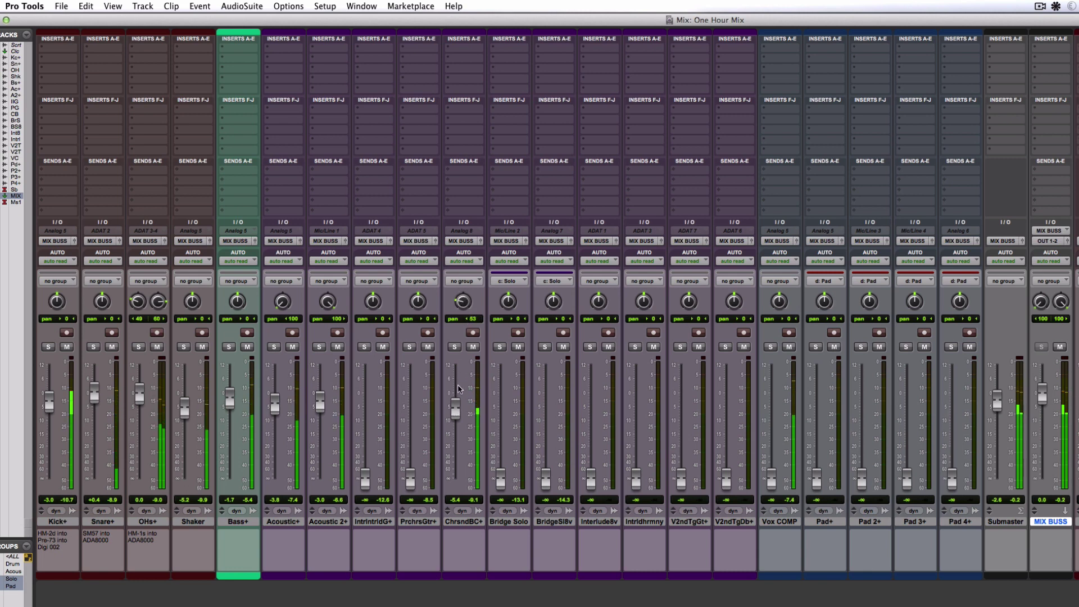
{"action": "left_click_drag", "start_coordinate": [456, 408], "coordinate": [457, 410]}
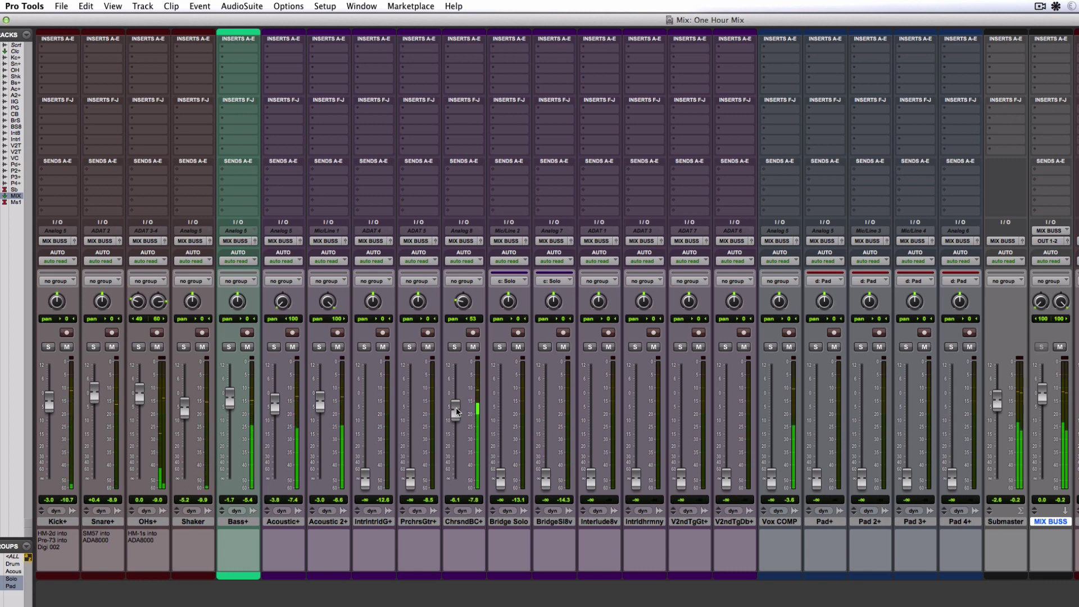
Set the IntrIntrldG+ guitar level to -4.0 dB, trying it partway right before returning its pan to centre
{"action": "left_click_drag", "start_coordinate": [365, 478], "coordinate": [365, 411]}
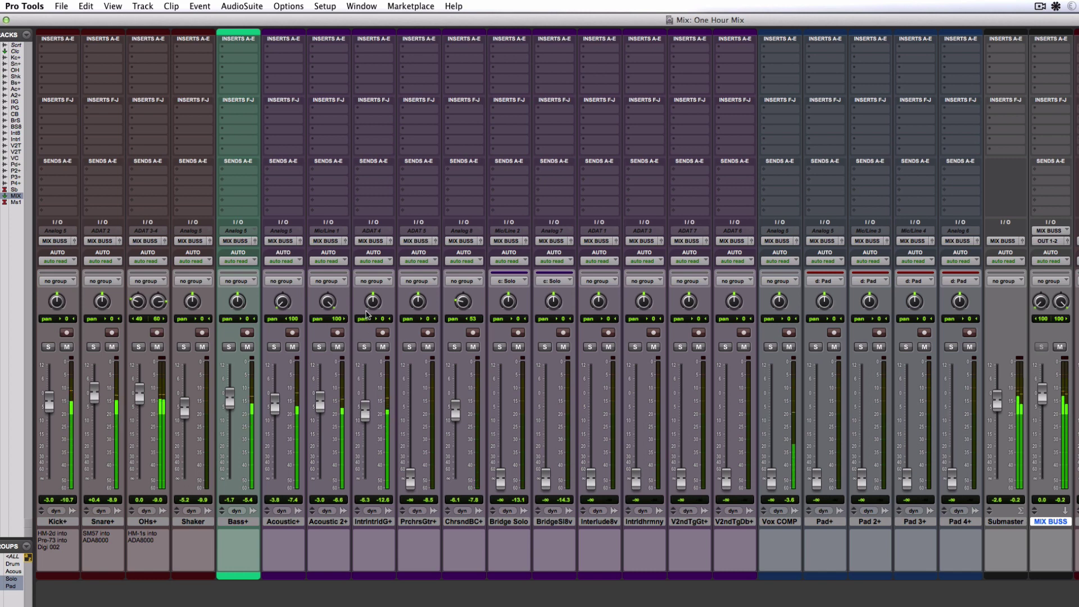
{"action": "left_click_drag", "start_coordinate": [366, 312], "coordinate": [370, 283]}
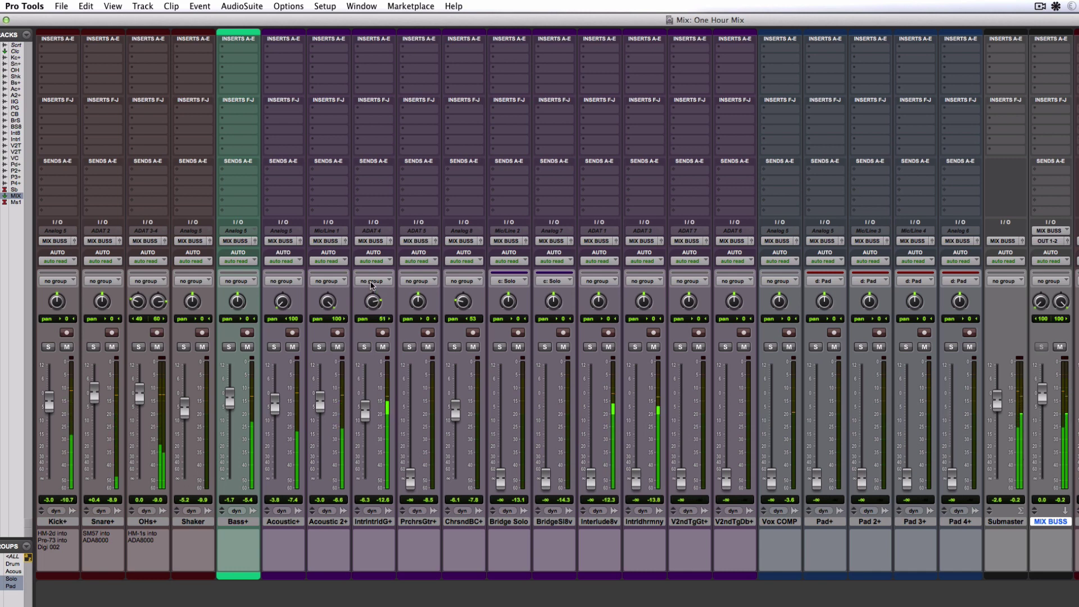
{"action": "left_click", "coordinate": [372, 301], "text": "alt"}
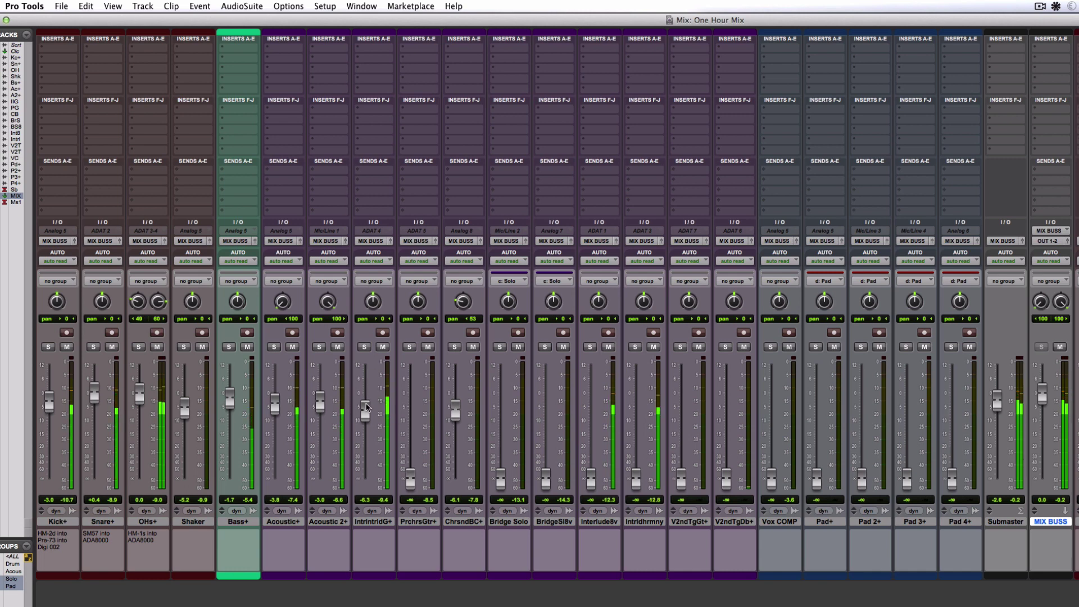
{"action": "left_click_drag", "start_coordinate": [366, 407], "coordinate": [366, 401]}
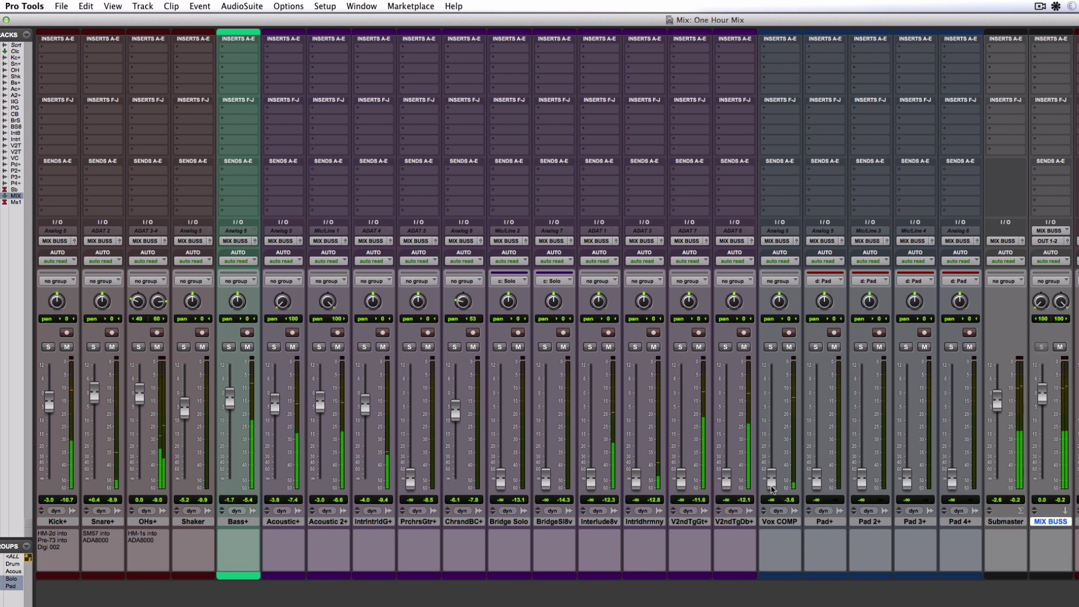
Bring up V2ndTgGt+ panned hard left and V2ndTgDb+ panned hard right, keeping V2ndTgDb+ louder at -4.6 dB
{"action": "left_click_drag", "start_coordinate": [681, 477], "coordinate": [682, 410]}
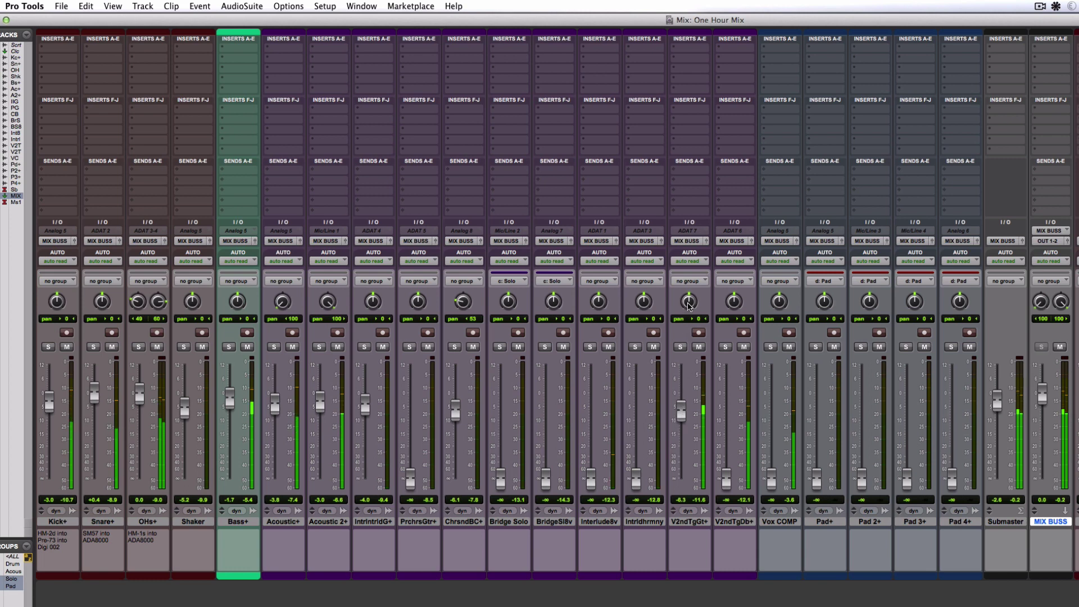
{"action": "left_click_drag", "start_coordinate": [689, 305], "coordinate": [689, 332]}
{"action": "left_click_drag", "start_coordinate": [725, 478], "coordinate": [726, 414]}
{"action": "left_click_drag", "start_coordinate": [734, 304], "coordinate": [737, 243]}
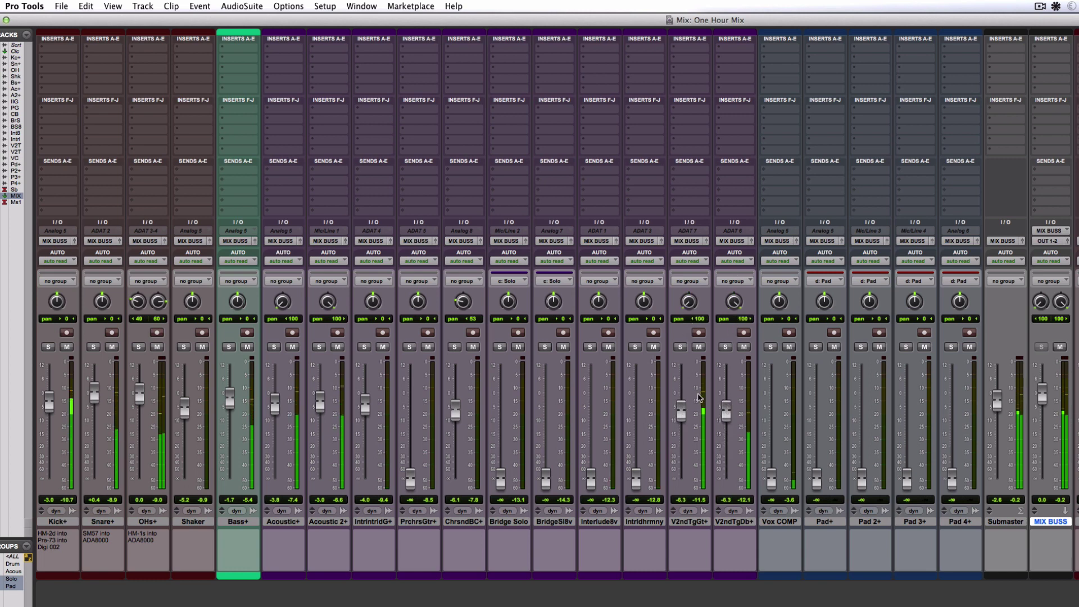
{"action": "left_click_drag", "start_coordinate": [682, 413], "coordinate": [682, 420]}
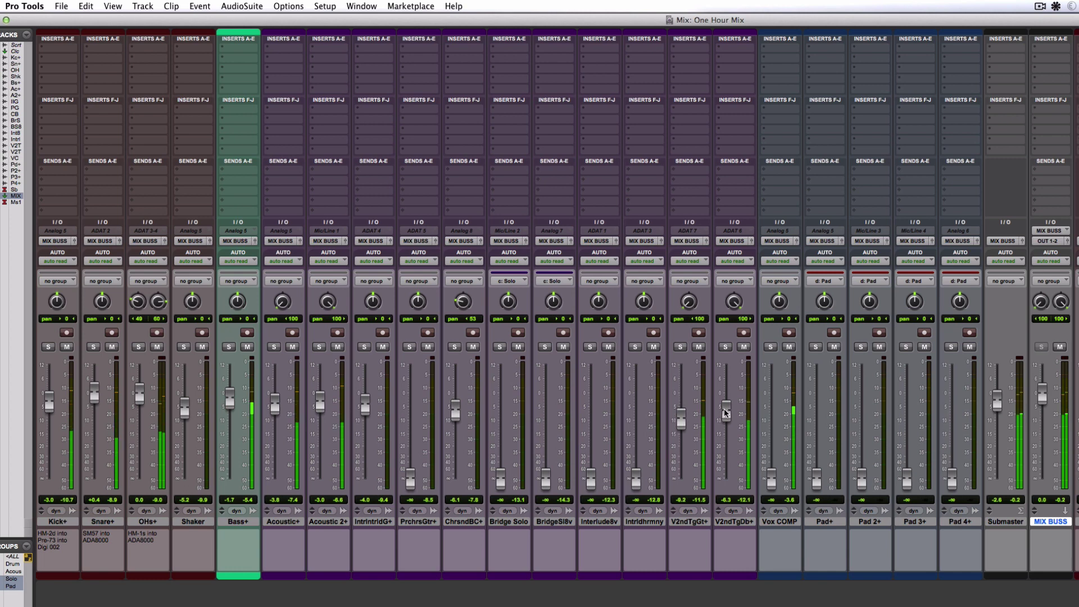
{"action": "mouse_move", "coordinate": [681, 423]}
{"action": "left_mouse_down"}
{"action": "mouse_move", "coordinate": [679, 432]}
{"action": "mouse_move", "coordinate": [726, 408]}
{"action": "mouse_move", "coordinate": [680, 422]}
{"action": "left_mouse_up"}
Set the levels of PrchrsGtr+ to -8.2 dB, Bass+ and Vox COMP to 0.0 dB, and the four grouped Pad tracks to -12.1 dB
{"action": "left_click_drag", "start_coordinate": [410, 478], "coordinate": [409, 421]}
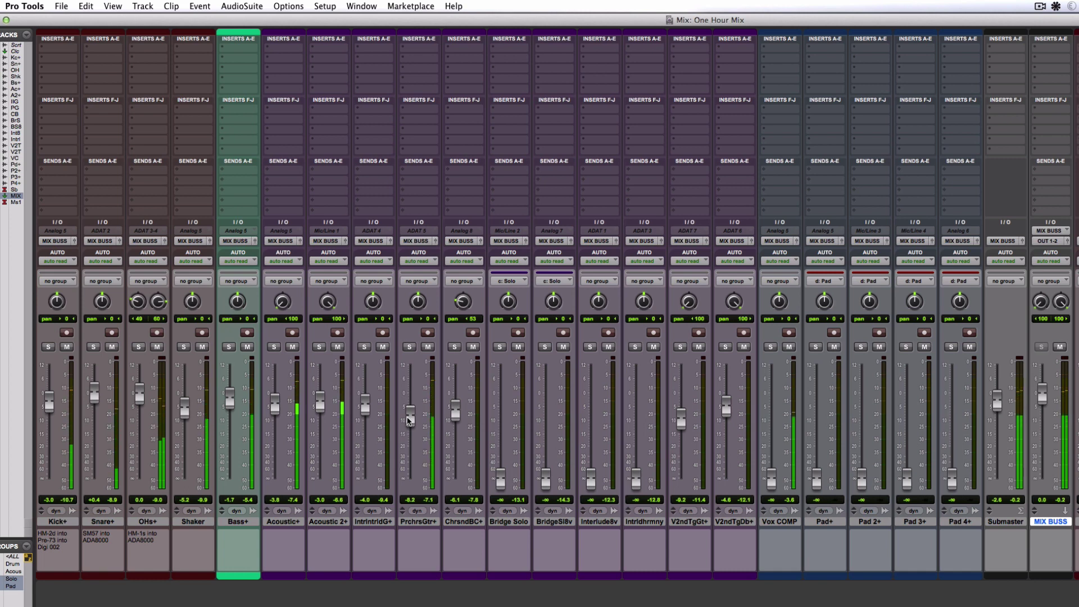
{"action": "left_click", "coordinate": [230, 398], "text": "alt"}
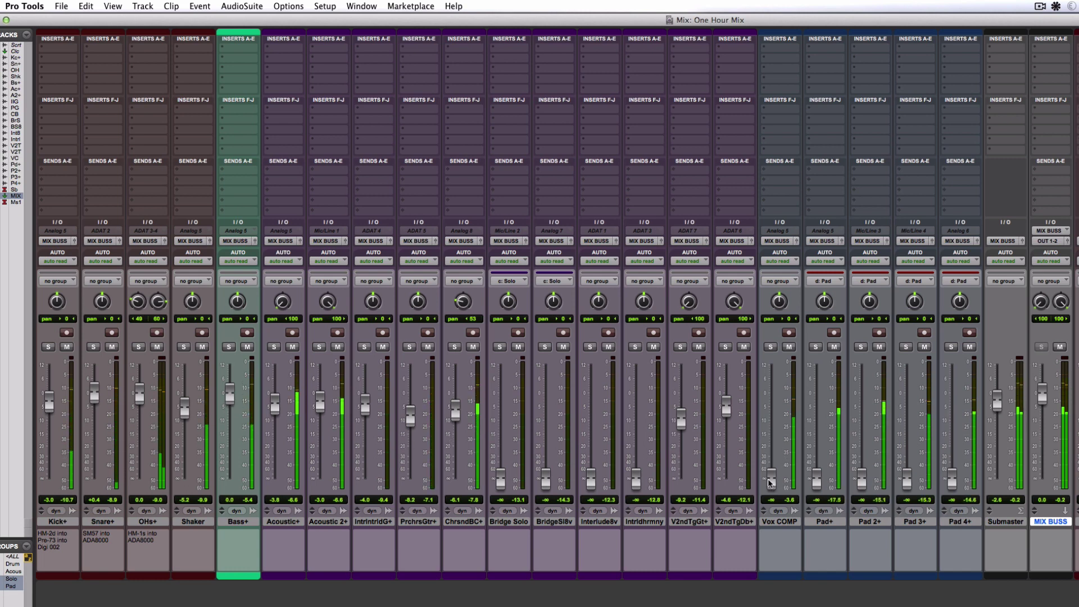
{"action": "left_click_drag", "start_coordinate": [771, 479], "coordinate": [772, 394]}
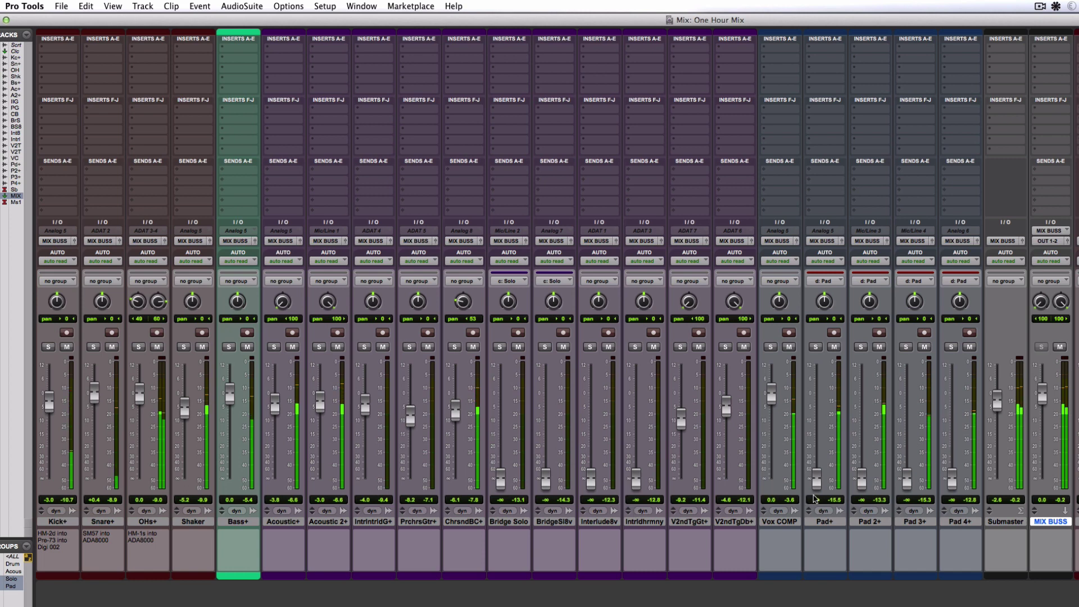
{"action": "left_click_drag", "start_coordinate": [815, 482], "coordinate": [818, 428]}
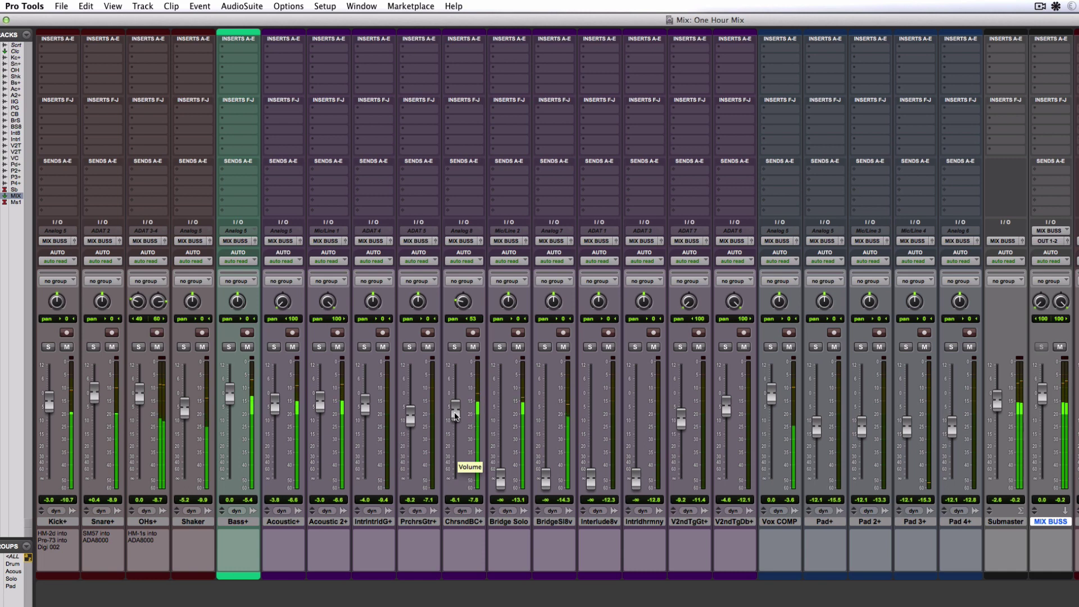
With the Solo group off, balance Bridge Solo at -1.1 dB against BridgeSl8v at +0.1 dB, soloing briefly to compare them
{"action": "left_click_drag", "start_coordinate": [500, 478], "coordinate": [503, 402]}
{"action": "left_click_drag", "start_coordinate": [545, 479], "coordinate": [545, 382]}
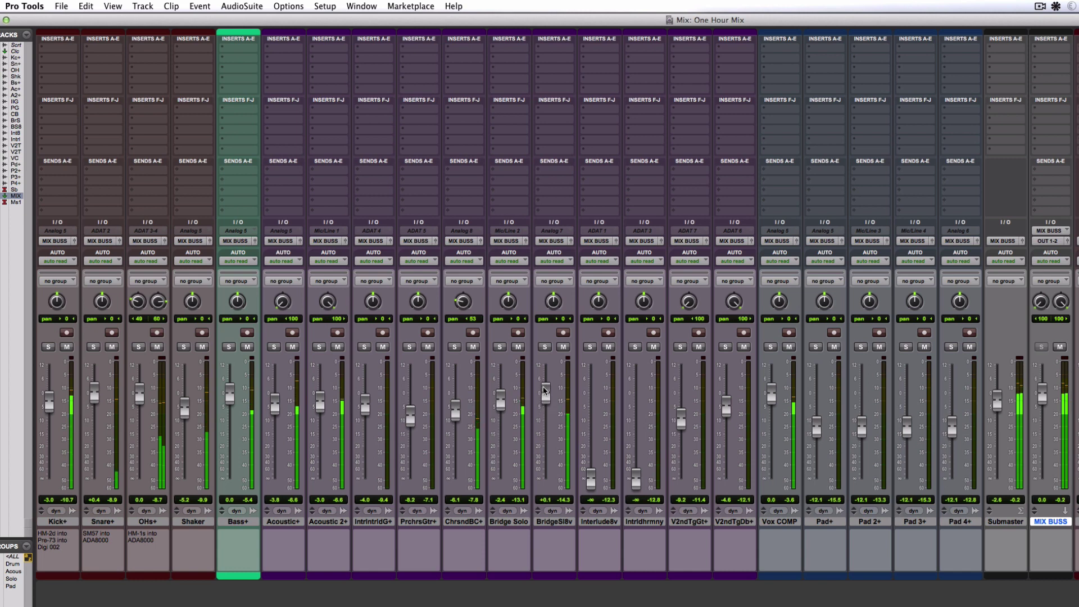
{"action": "left_click", "coordinate": [545, 346]}
{"action": "left_click", "coordinate": [498, 346]}
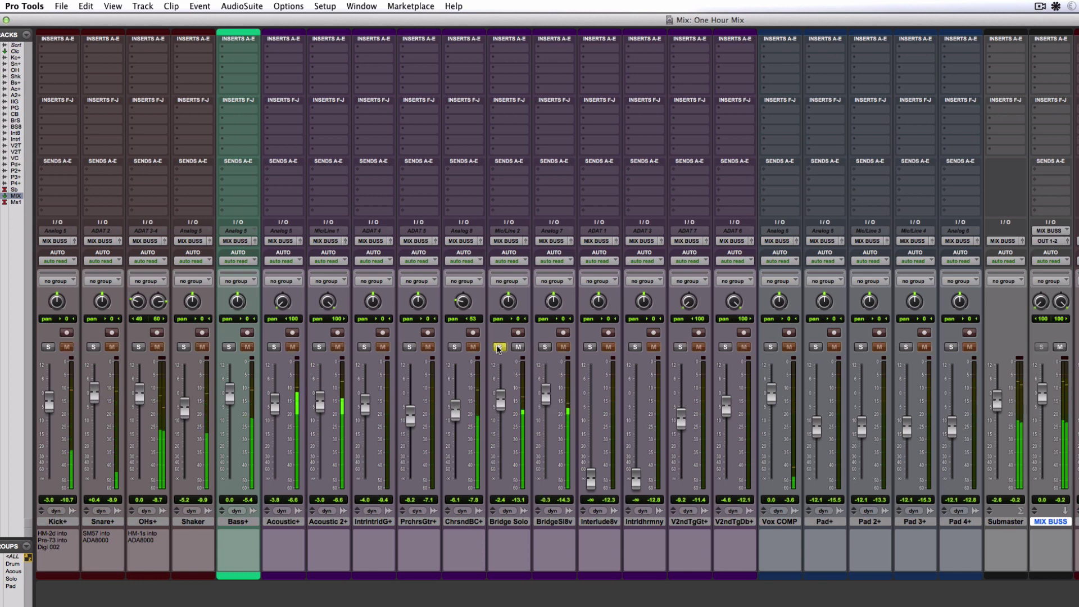
{"action": "left_click", "coordinate": [499, 347]}
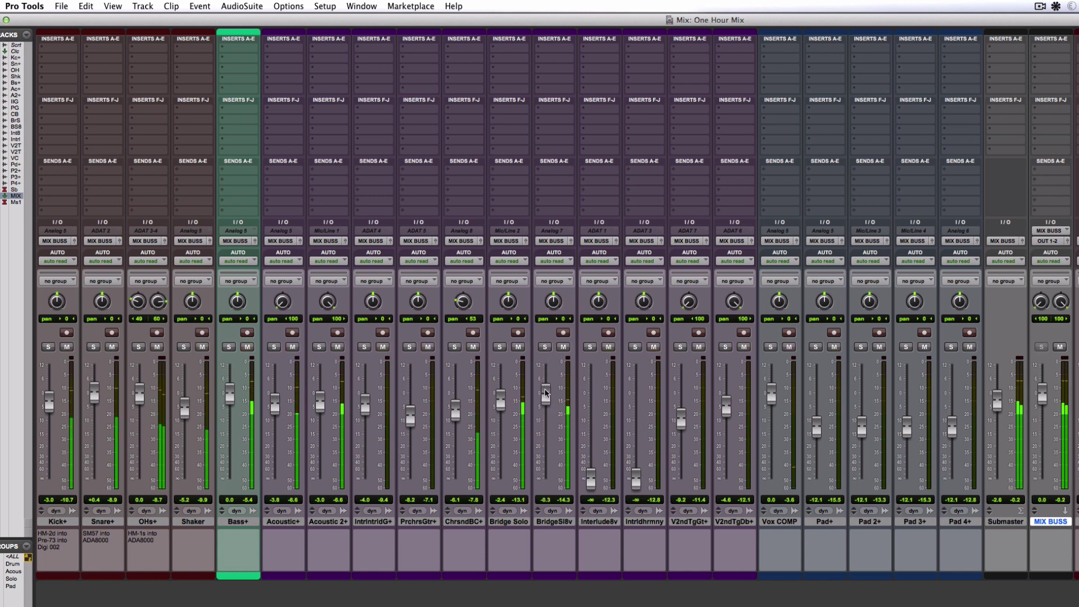
{"action": "left_click_drag", "start_coordinate": [545, 393], "coordinate": [500, 398]}
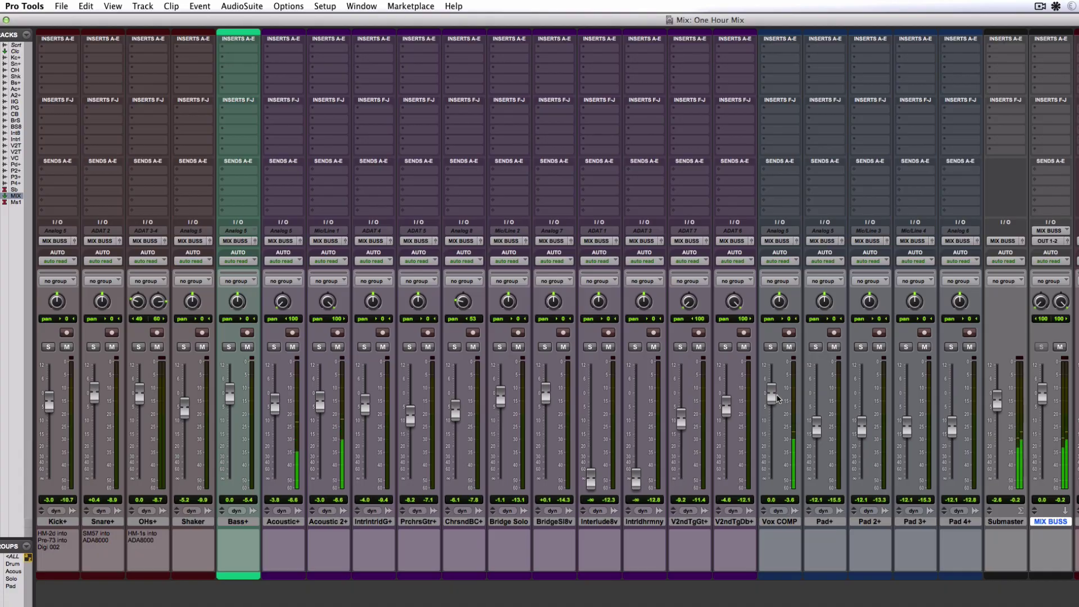
Solo Pad+ and Pad 2+ and try panning them hard left and hard right respectively
{"action": "key", "text": "super+equal"}
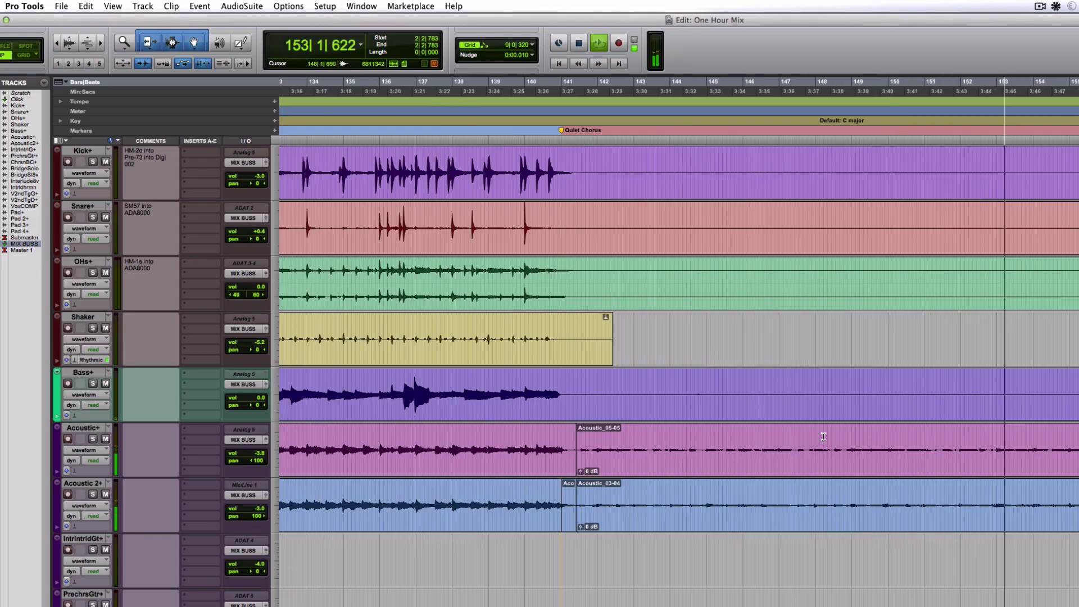
{"action": "key", "text": "super+equal"}
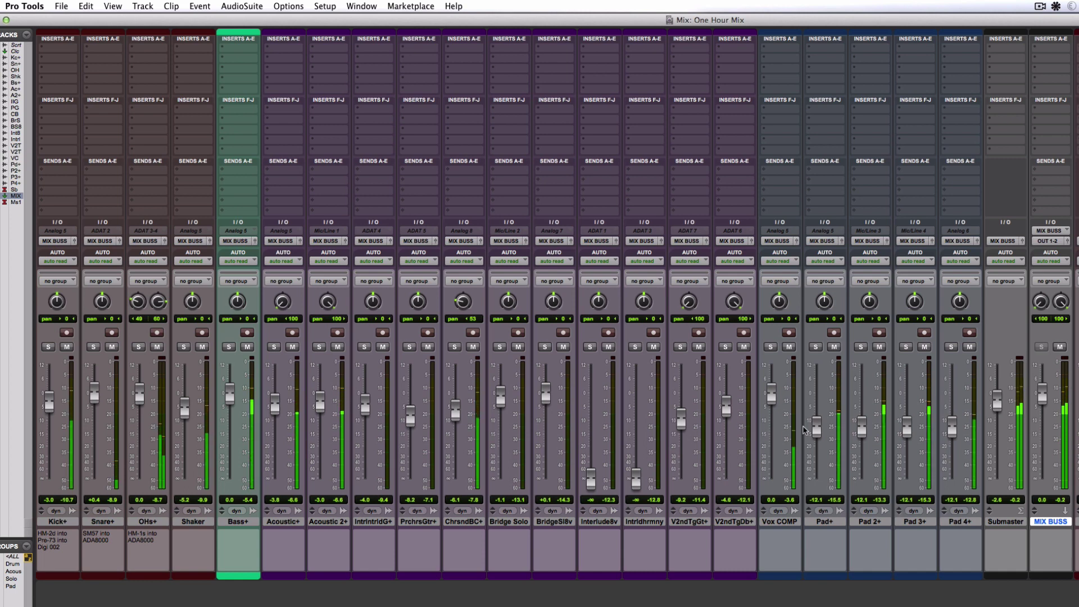
{"action": "left_click", "coordinate": [815, 347]}
{"action": "left_click", "coordinate": [861, 347]}
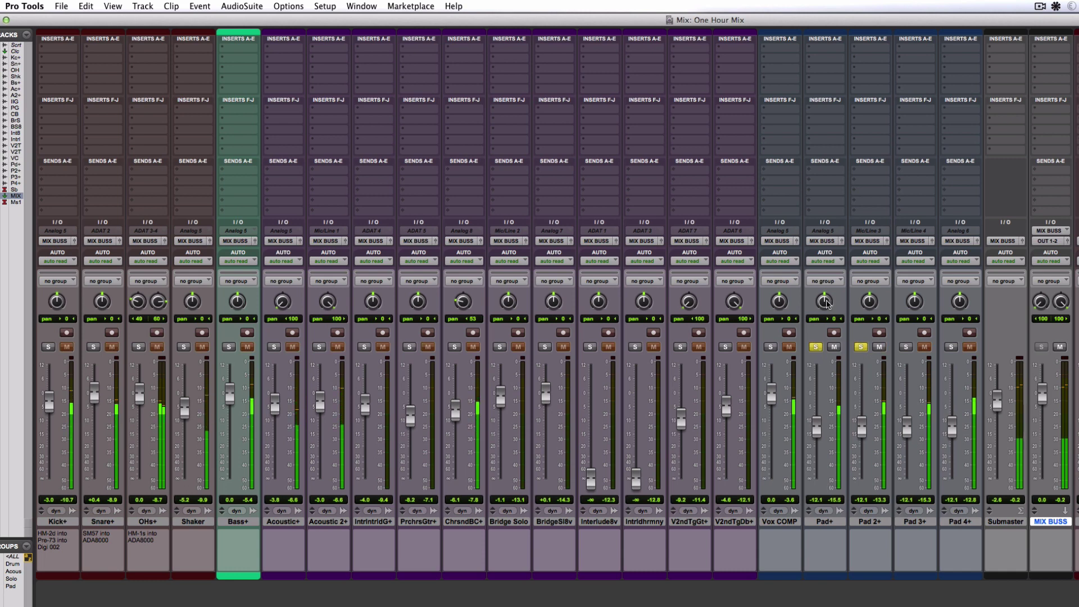
{"action": "left_click_drag", "start_coordinate": [824, 301], "coordinate": [824, 387]}
{"action": "left_click_drag", "start_coordinate": [869, 302], "coordinate": [877, 194]}
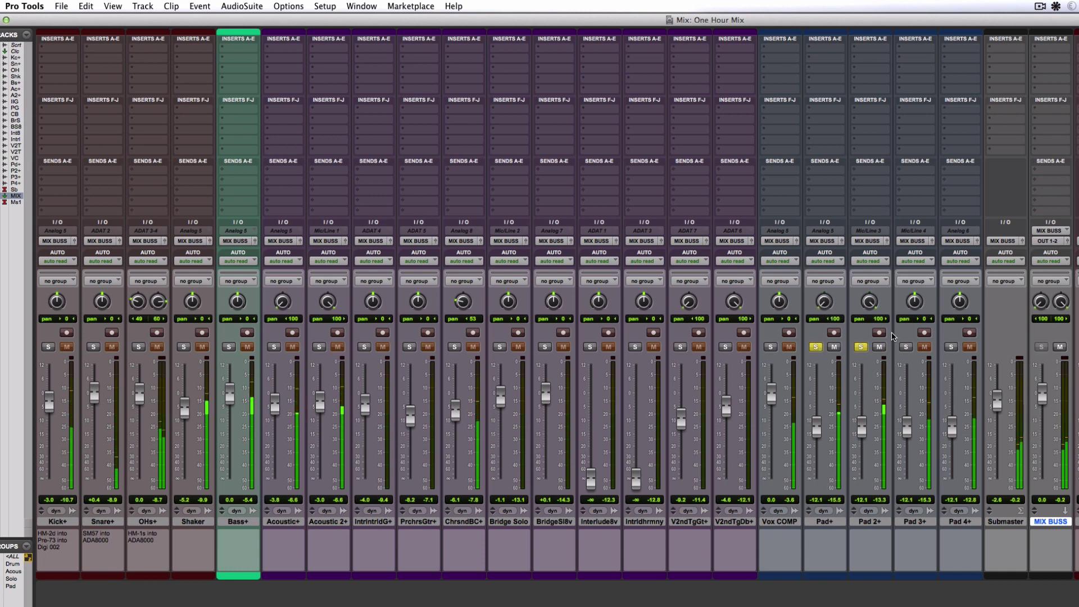
Solo Pad 3+ and Pad 4+ too, try panning them to 57 left and 61 right, and clear all solos
{"action": "left_click", "coordinate": [905, 346]}
{"action": "left_click", "coordinate": [950, 346]}
{"action": "left_click_drag", "start_coordinate": [924, 301], "coordinate": [961, 280]}
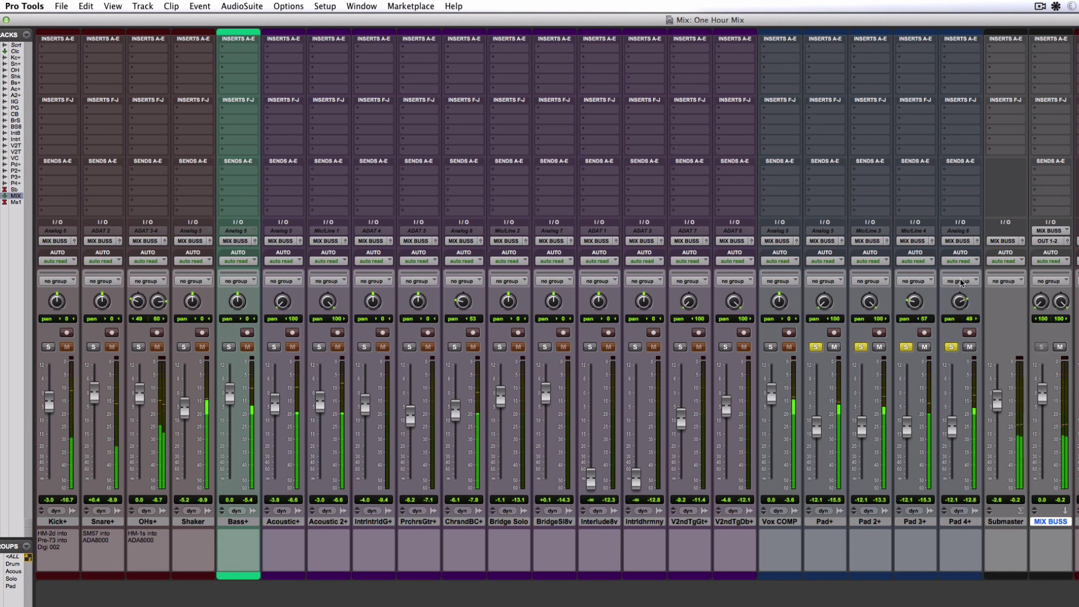
{"action": "left_click", "coordinate": [905, 348], "text": "alt"}
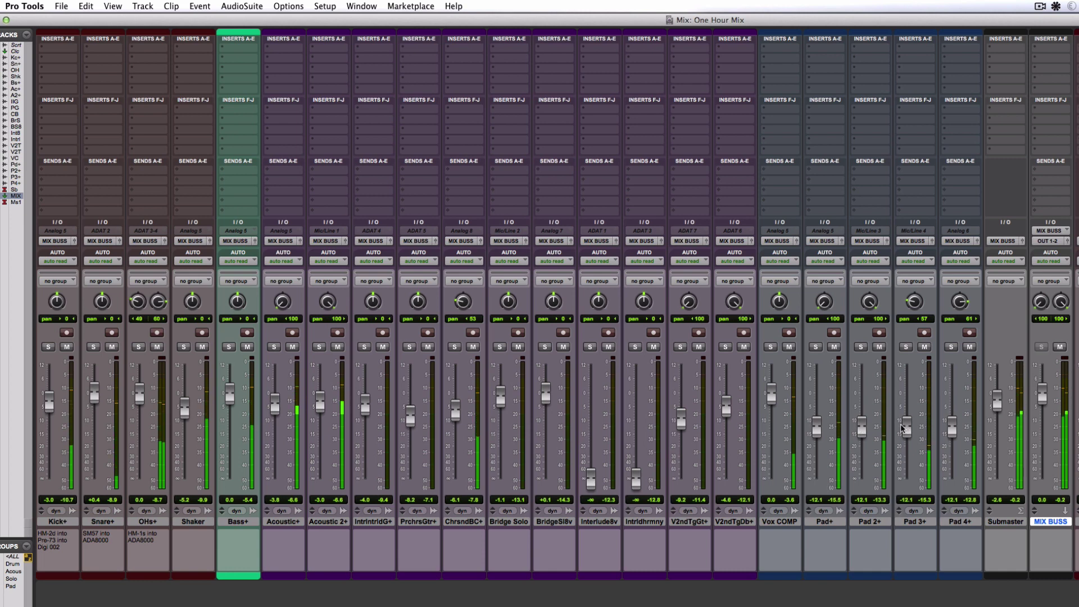
Raise Pad+ and Pad 2+ to -8.2 dB, Pad 3+ slightly less and Pad 4+ to -11.7 dB, and lower Shaker to -7.5 dB
{"action": "left_click_drag", "start_coordinate": [902, 427], "coordinate": [950, 422]}
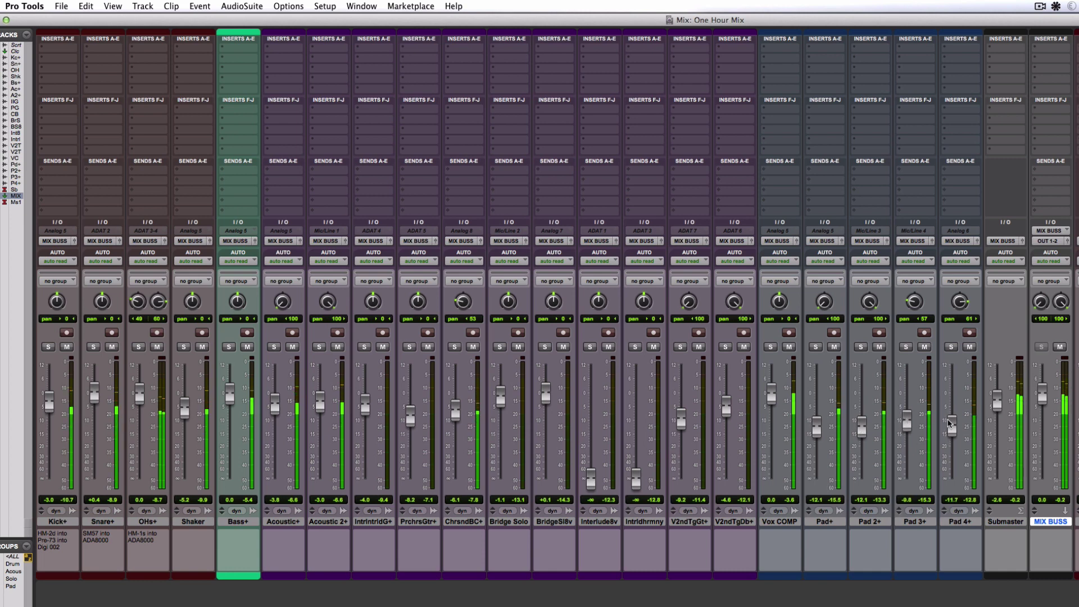
{"action": "mouse_move", "coordinate": [861, 429]}
{"action": "left_mouse_down"}
{"action": "mouse_move", "coordinate": [818, 421]}
{"action": "mouse_move", "coordinate": [860, 416]}
{"action": "left_mouse_up"}
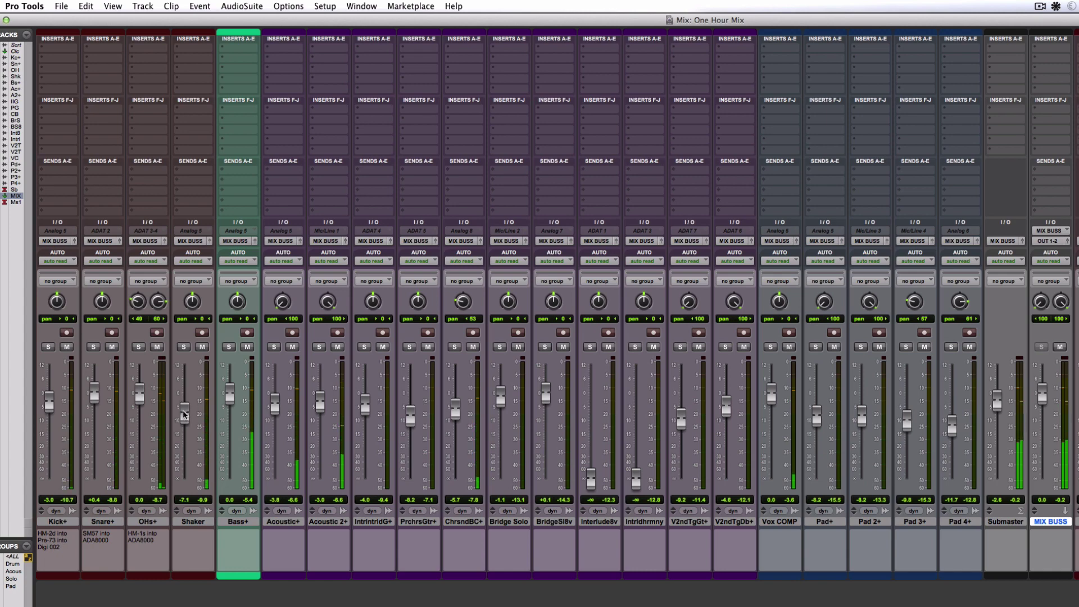
Play from the Back In section's Acoustic+ clip, centre the ChrsndBC+ pan and raise that track to -3.8 dB
{"action": "key", "text": "super+equal"}
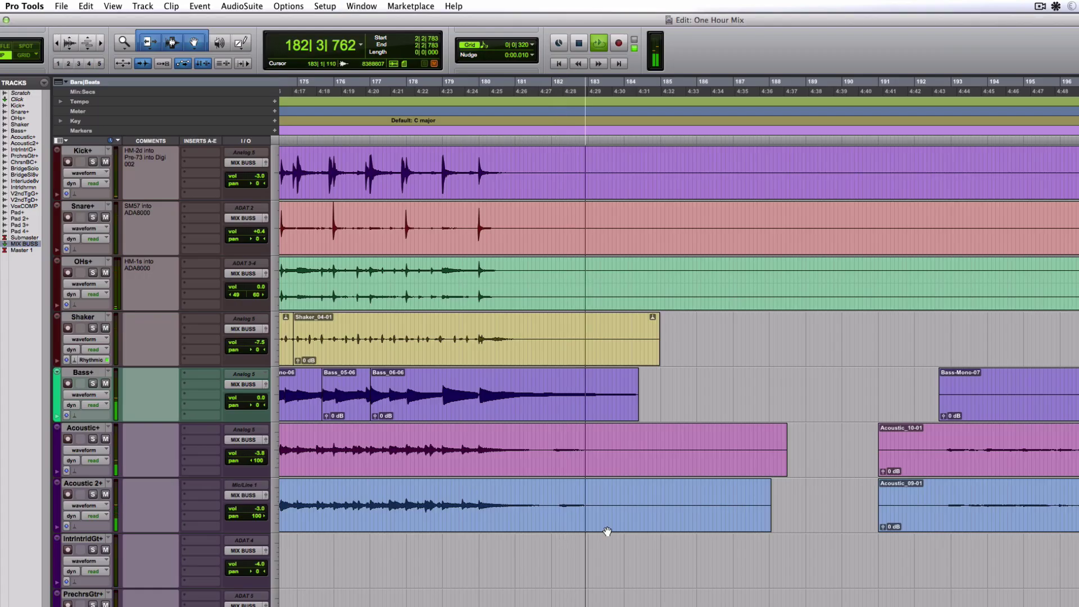
{"action": "key", "text": "r"}
{"action": "key", "text": "r"}
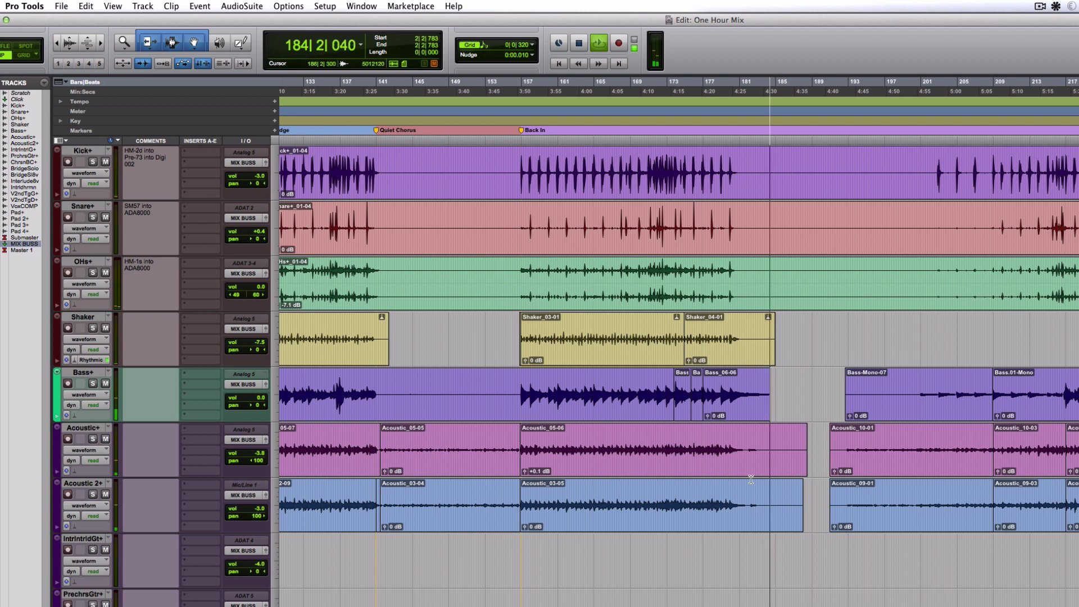
{"action": "left_click", "coordinate": [569, 455]}
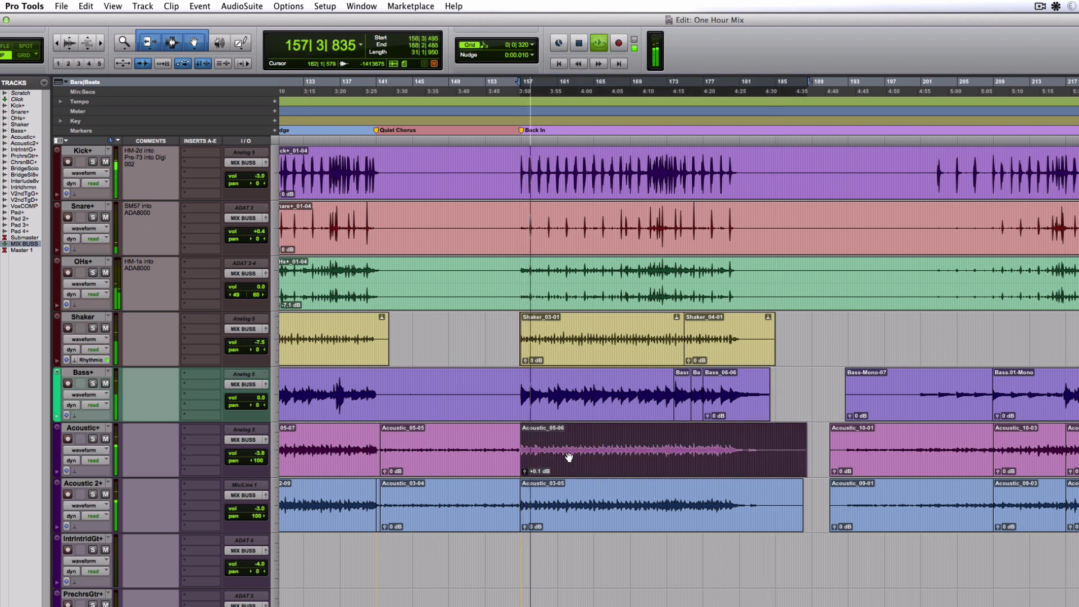
{"action": "key", "text": "super+equal"}
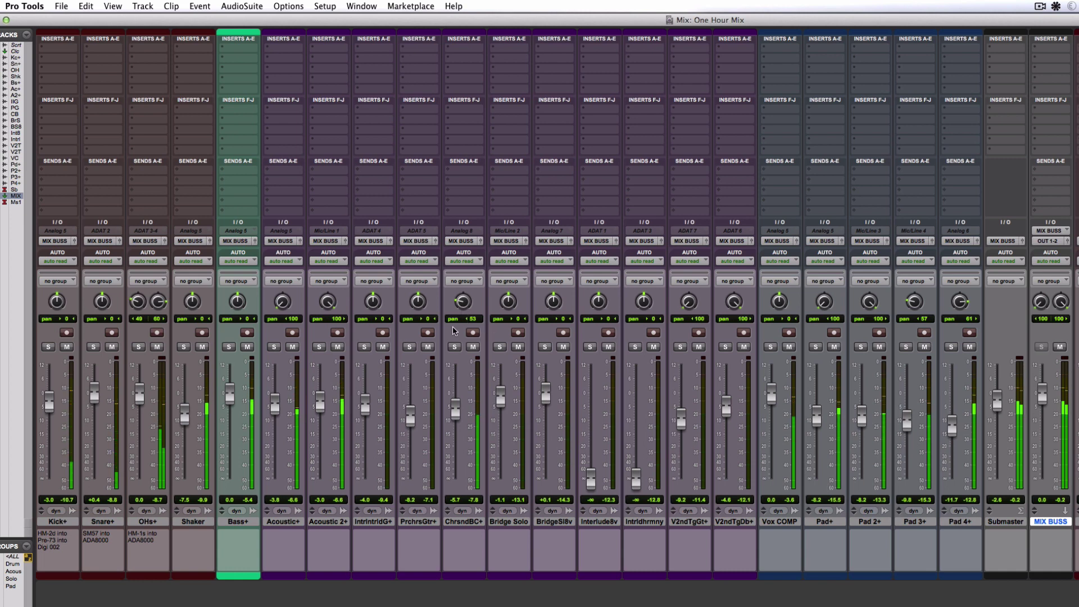
{"action": "left_click", "coordinate": [462, 304], "text": "alt"}
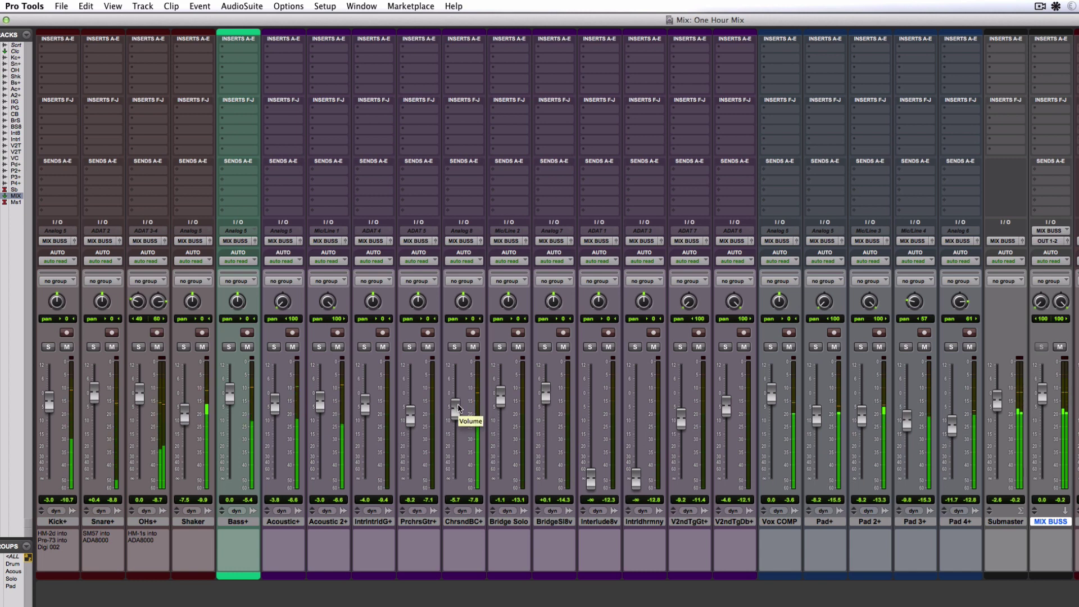
{"action": "left_click_drag", "start_coordinate": [457, 404], "coordinate": [456, 398]}
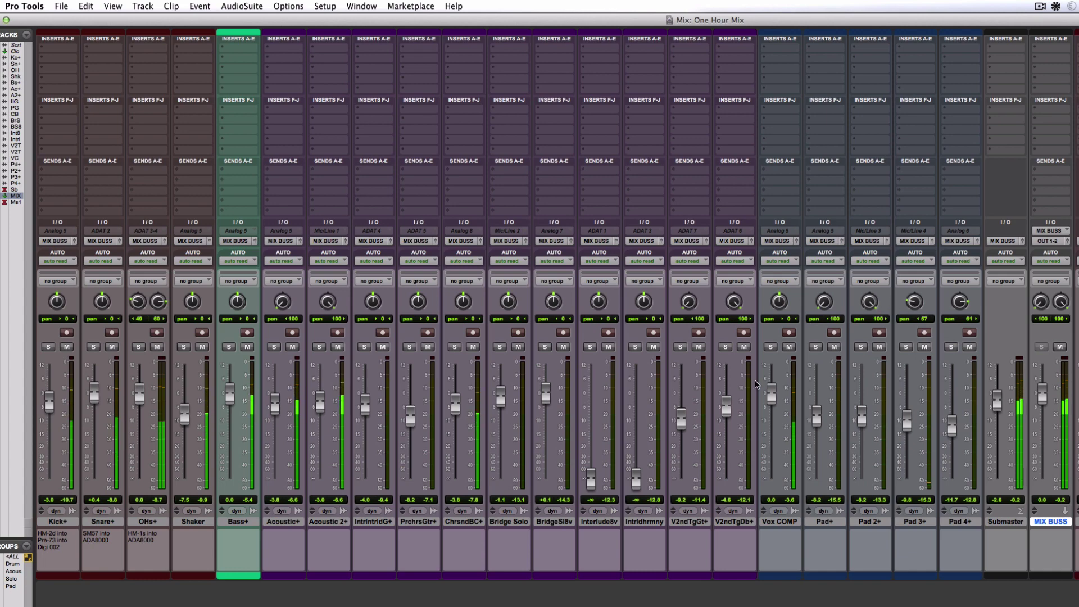
Play the song from the start of the Bridge Solo clip
{"action": "key", "text": "super+equal"}
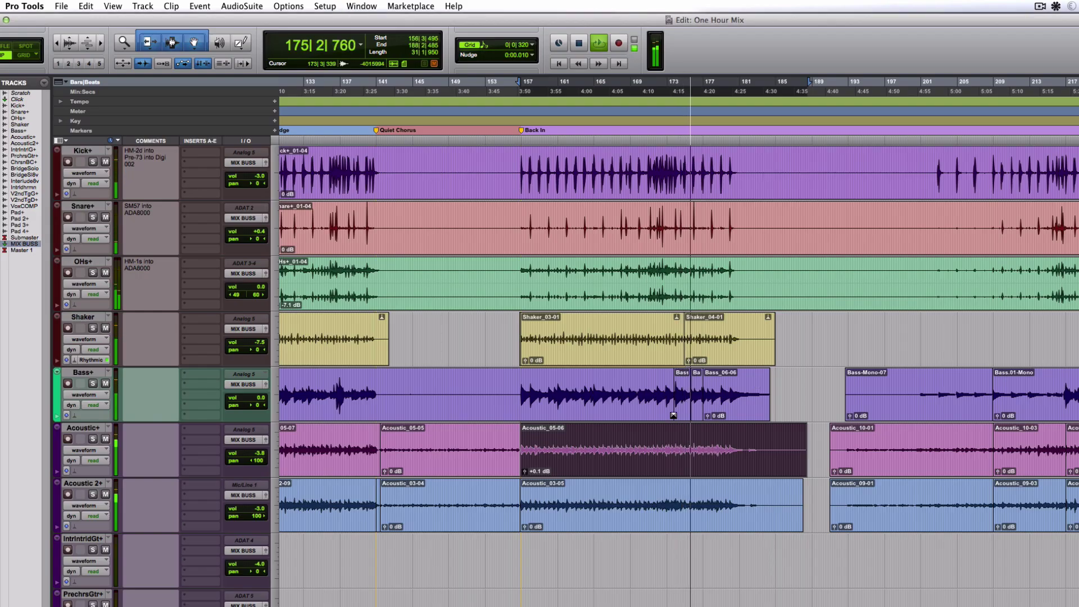
{"action": "key", "text": "super+bracketleft"}
{"action": "scroll", "coordinate": [572, 597], "scroll_direction": "down", "scroll_amount": 3}
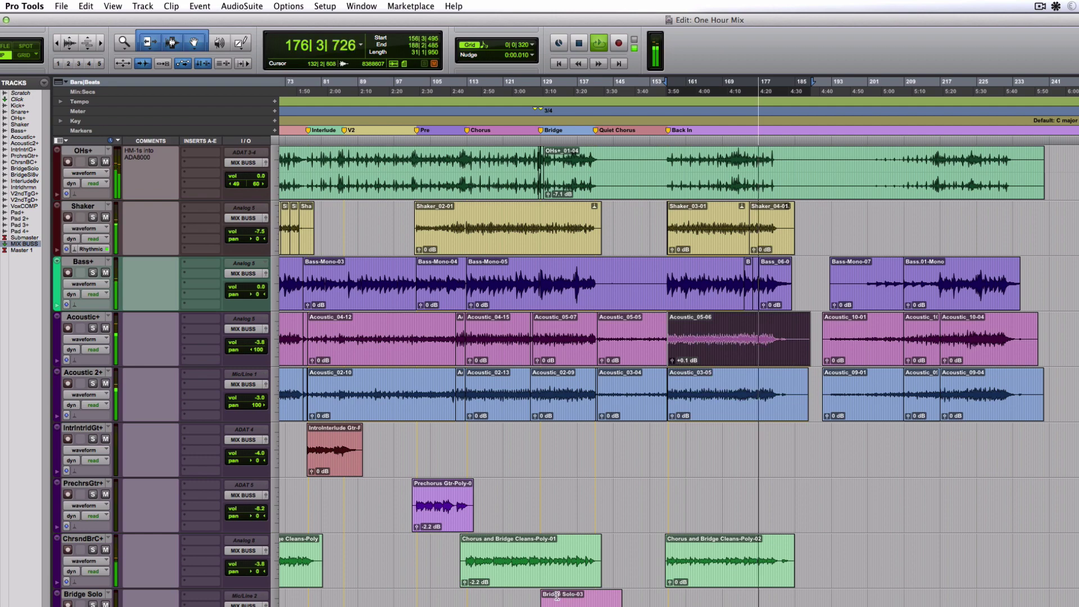
{"action": "double_click", "coordinate": [572, 598]}
{"action": "key", "text": "space"}
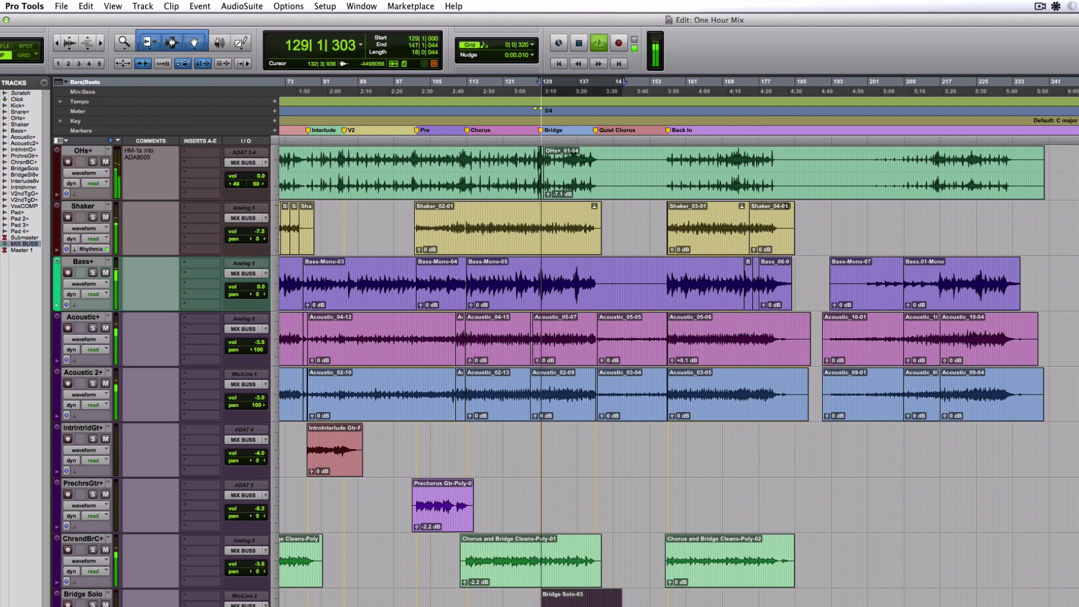
Set Bridge Solo to -2.6 dB and BridgeSl8v to -1.9 dB, trying them hard left and hard right before returning both pans to centre
{"action": "key", "text": "super+equal"}
{"action": "left_click_drag", "start_coordinate": [520, 298], "coordinate": [518, 359]}
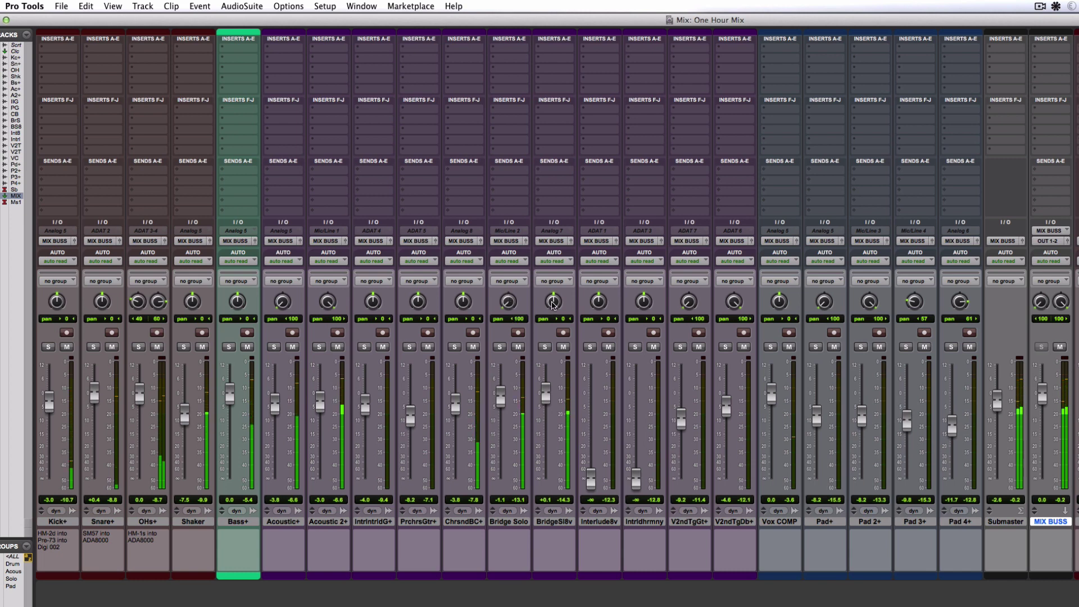
{"action": "left_click_drag", "start_coordinate": [500, 401], "coordinate": [550, 401]}
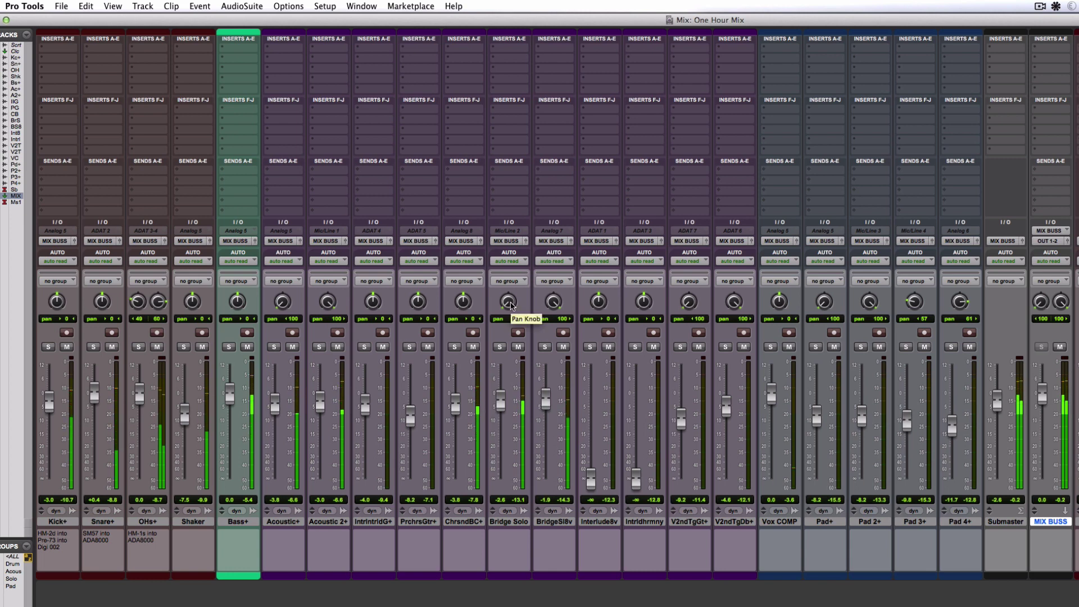
{"action": "left_click", "coordinate": [510, 303], "text": "alt"}
{"action": "left_click", "coordinate": [553, 304], "text": "alt"}
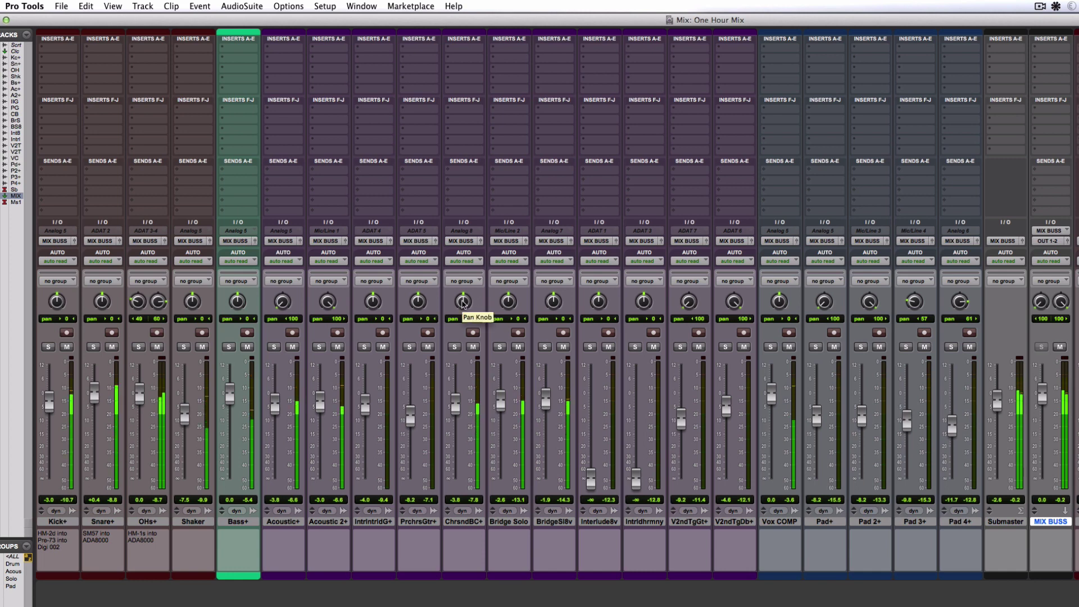
Pan ChrsndBC+ hard left and audition it from the second Chorus's Chorus and Bridge Cleans clip
{"action": "left_click_drag", "start_coordinate": [463, 304], "coordinate": [455, 417]}
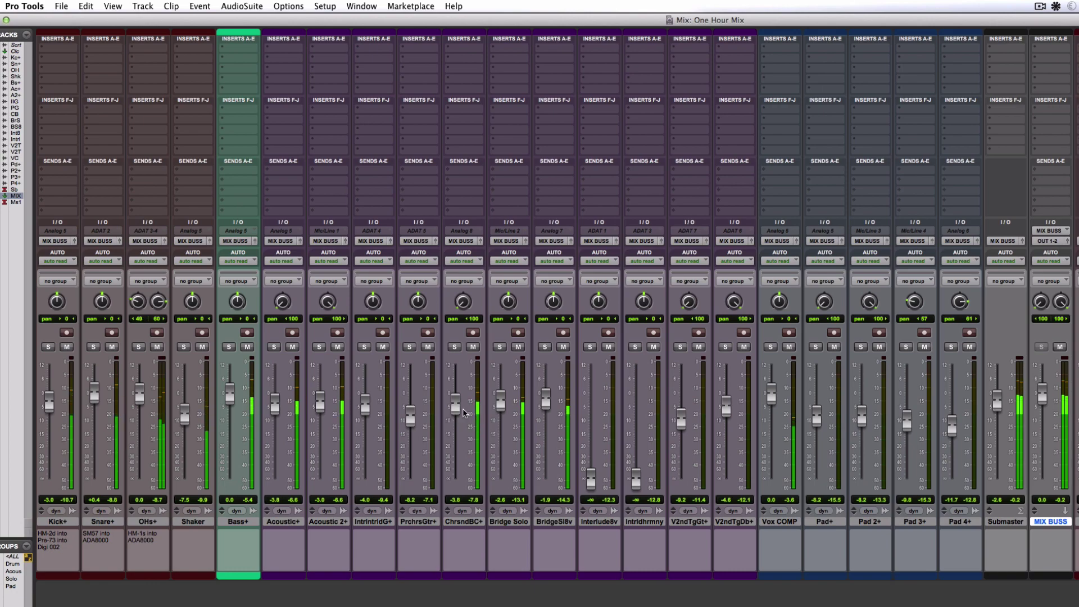
{"action": "key", "text": "super+equal"}
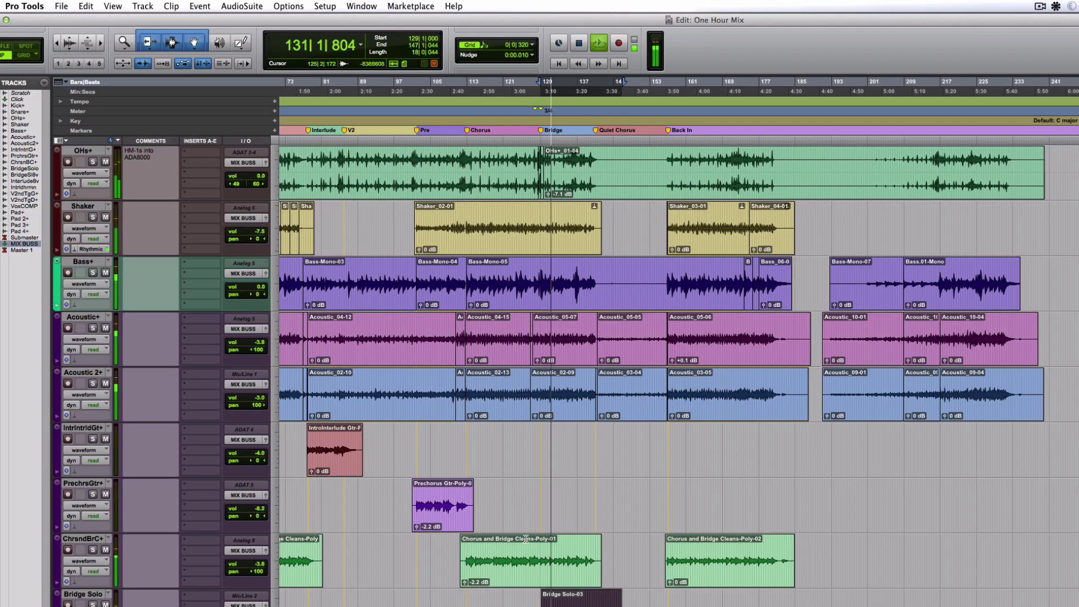
{"action": "left_click", "coordinate": [500, 574]}
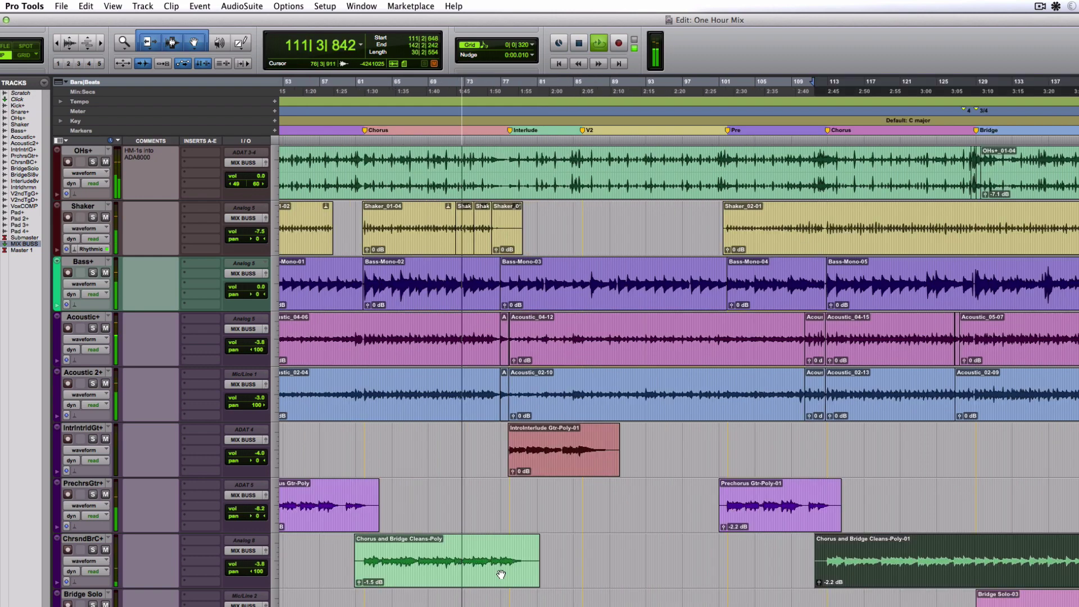
{"action": "key", "text": "super+bracketright"}
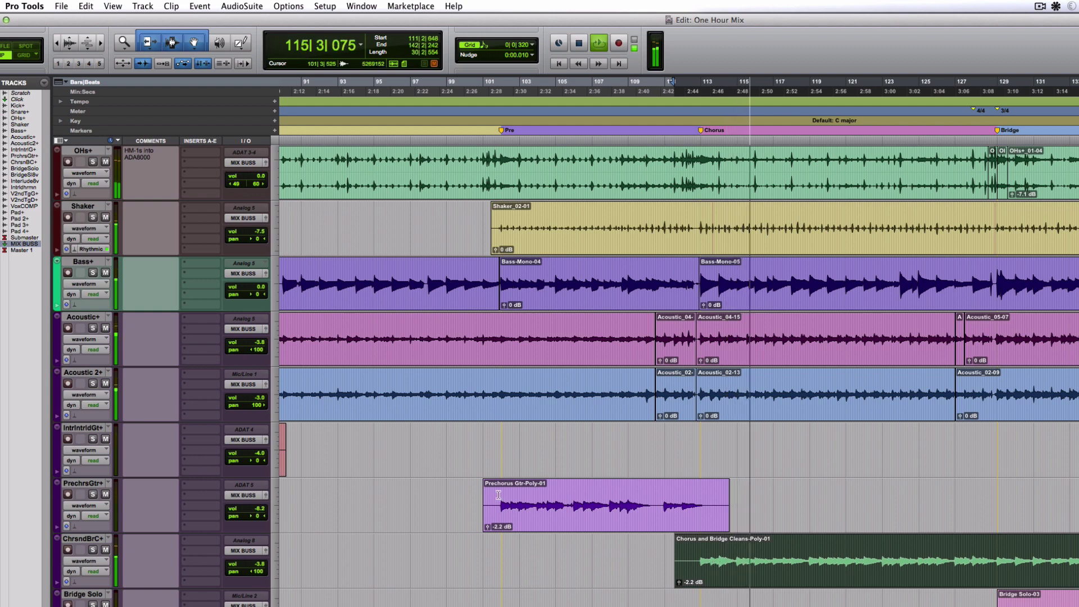
Return Pad+ and Pad 2+ to centre and narrow Pad 3+ to 33 left and Pad 4+ to 41 right
{"action": "key", "text": "super+equal"}
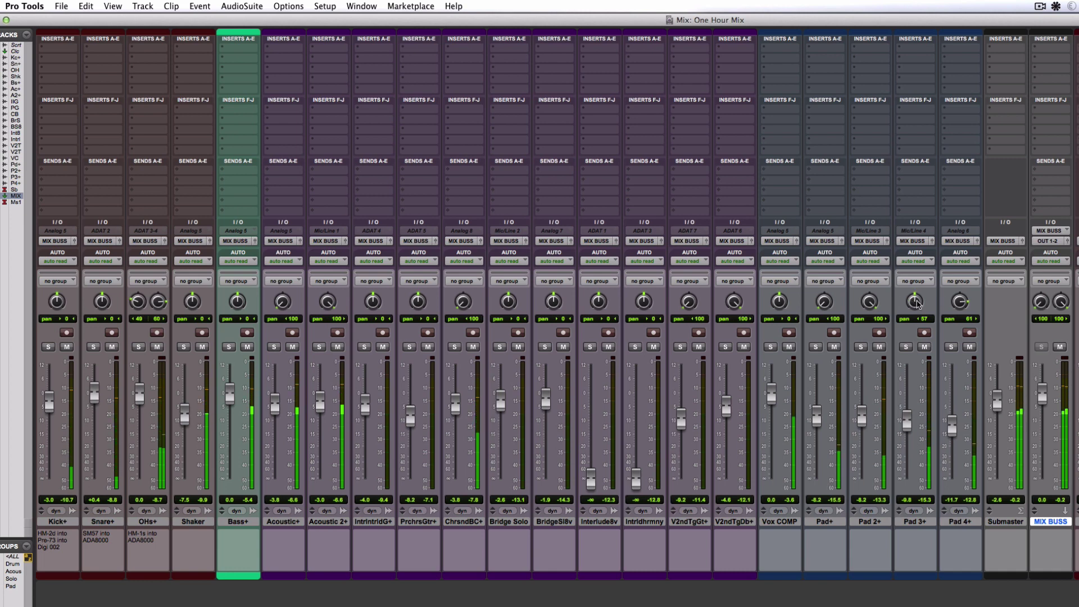
{"action": "left_click", "coordinate": [960, 303], "text": "alt"}
{"action": "left_click", "coordinate": [870, 303], "text": "alt"}
{"action": "left_click", "coordinate": [821, 303], "text": "alt"}
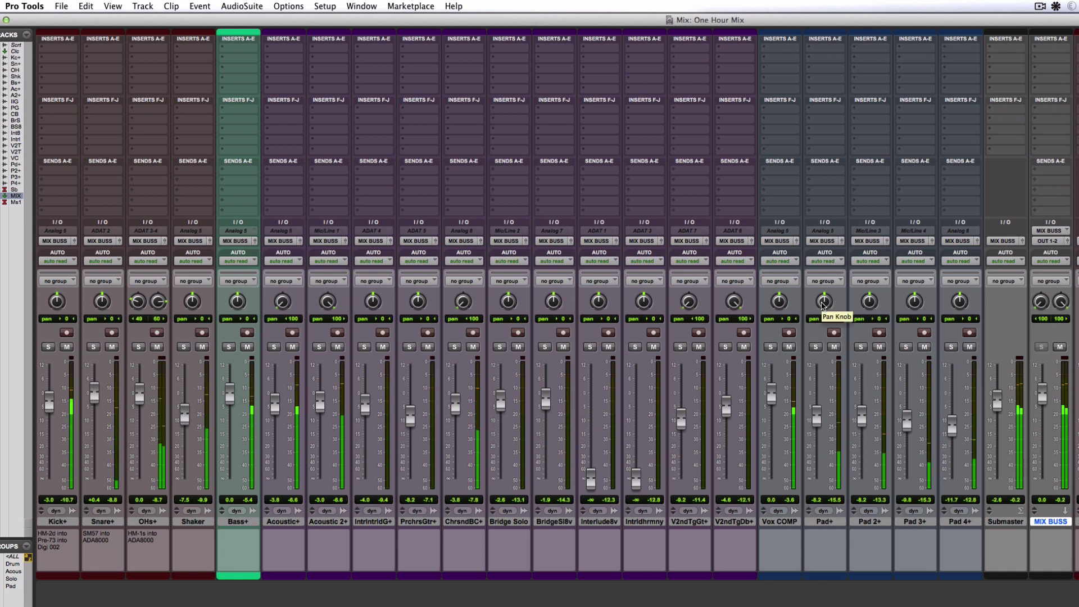
{"action": "left_click_drag", "start_coordinate": [915, 302], "coordinate": [963, 303]}
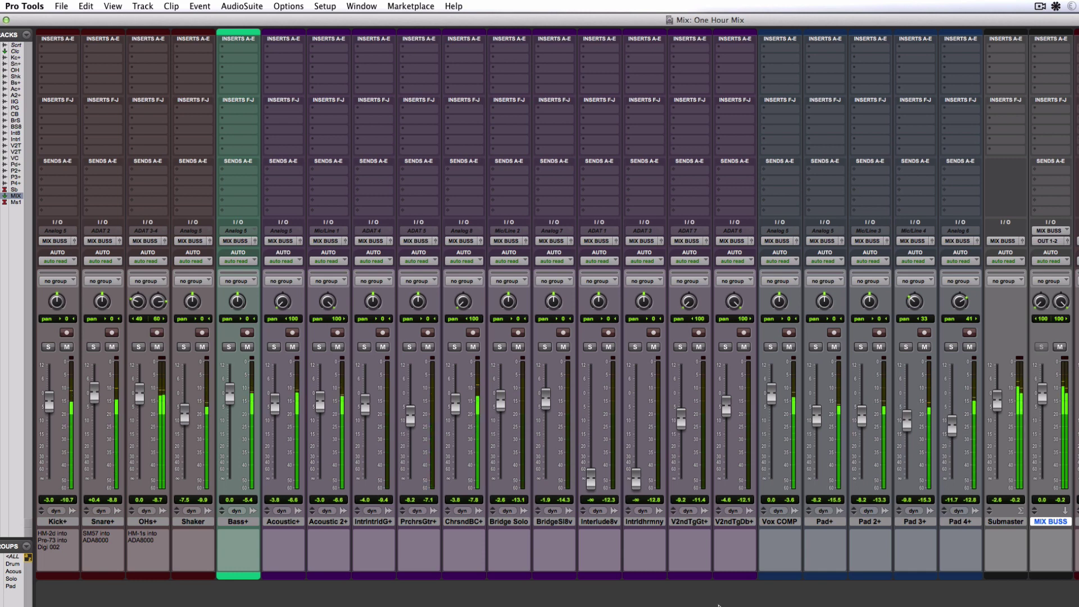
Play from the second Pre section's guitar entry and raise PrchrsGtr+ to -6.3 dB
{"action": "key", "text": "super+equal"}
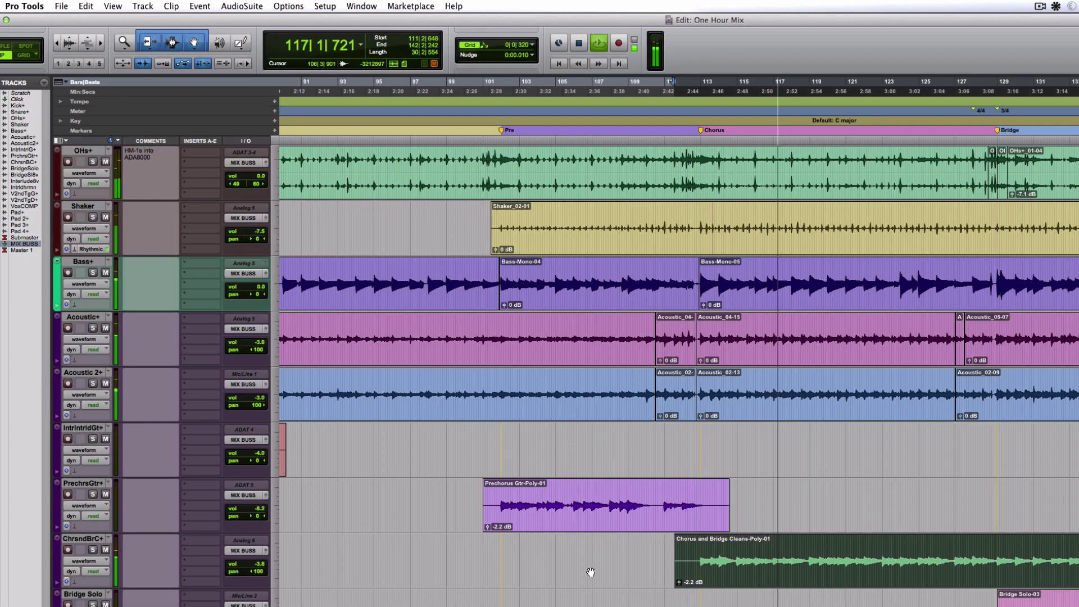
{"action": "left_click", "coordinate": [499, 493]}
{"action": "key", "text": "space"}
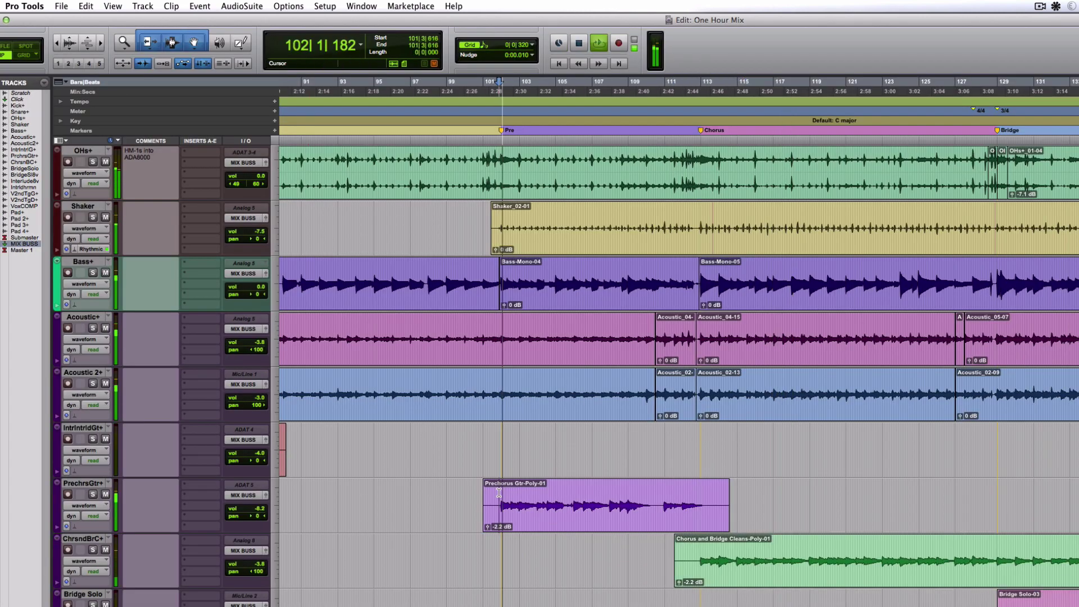
{"action": "key", "text": "super+equal"}
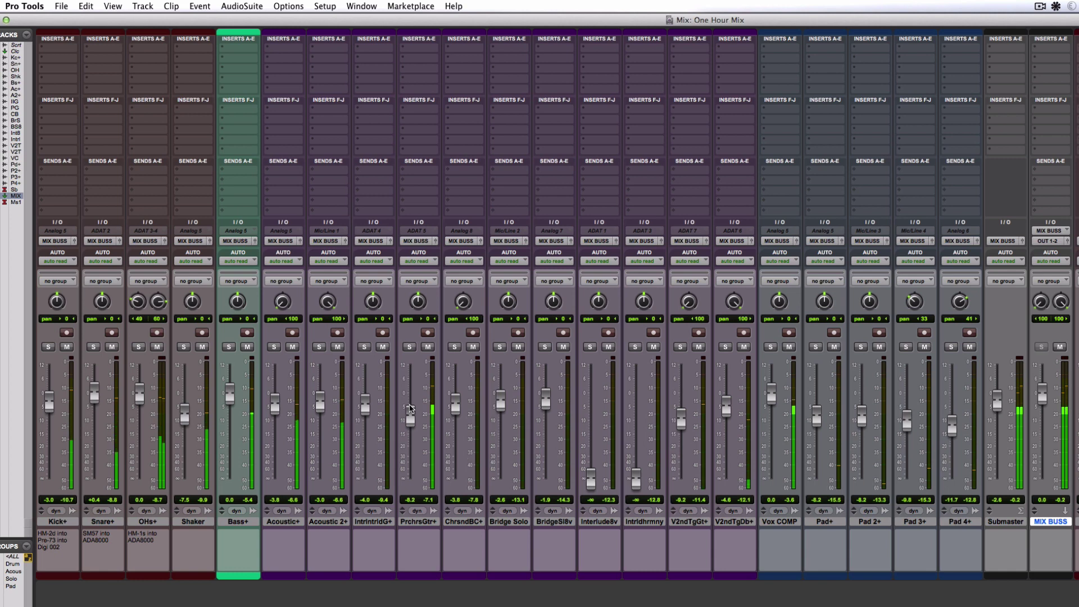
{"action": "left_click_drag", "start_coordinate": [410, 416], "coordinate": [410, 405]}
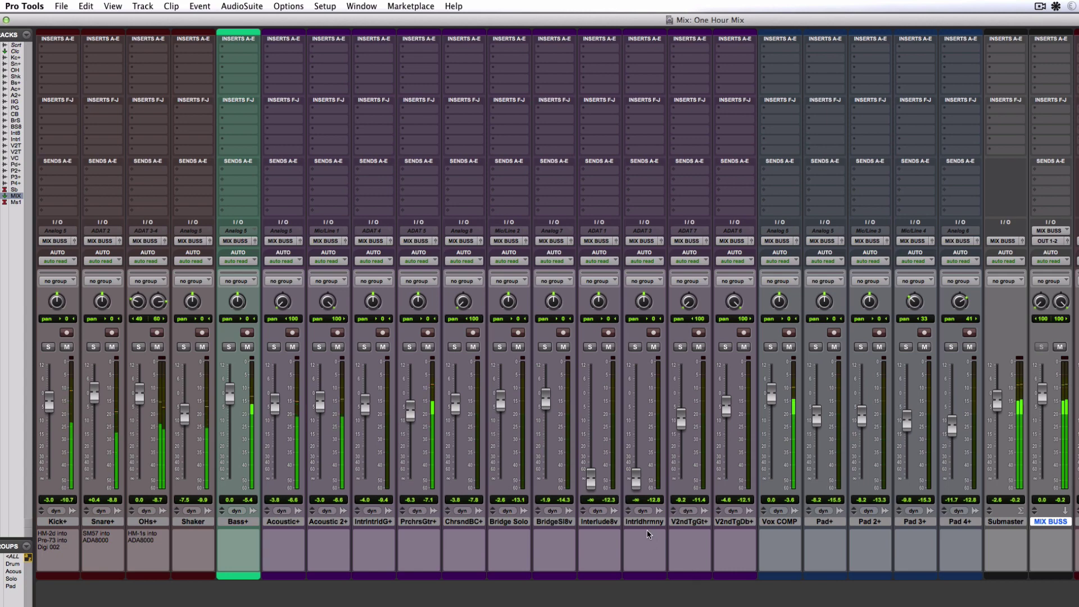
Play from the Interlude's intro/interlude guitar clip and raise IntrIntrldG+ to -3.6 dB
{"action": "key", "text": "super+equal"}
{"action": "key", "text": "r"}
{"action": "key", "text": "r"}
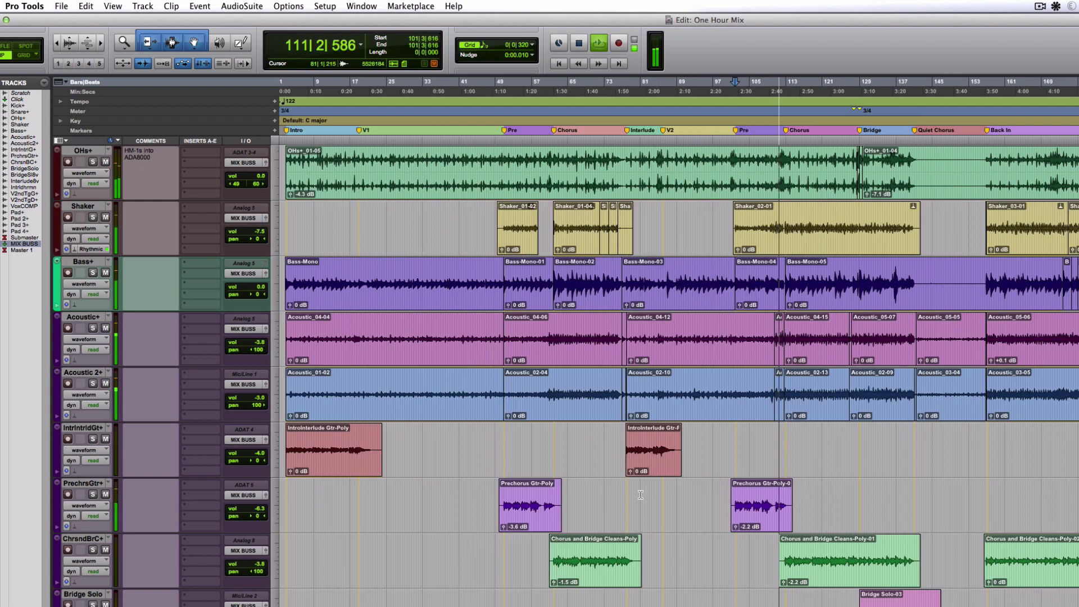
{"action": "scroll", "coordinate": [641, 494], "scroll_direction": "down", "scroll_amount": 2}
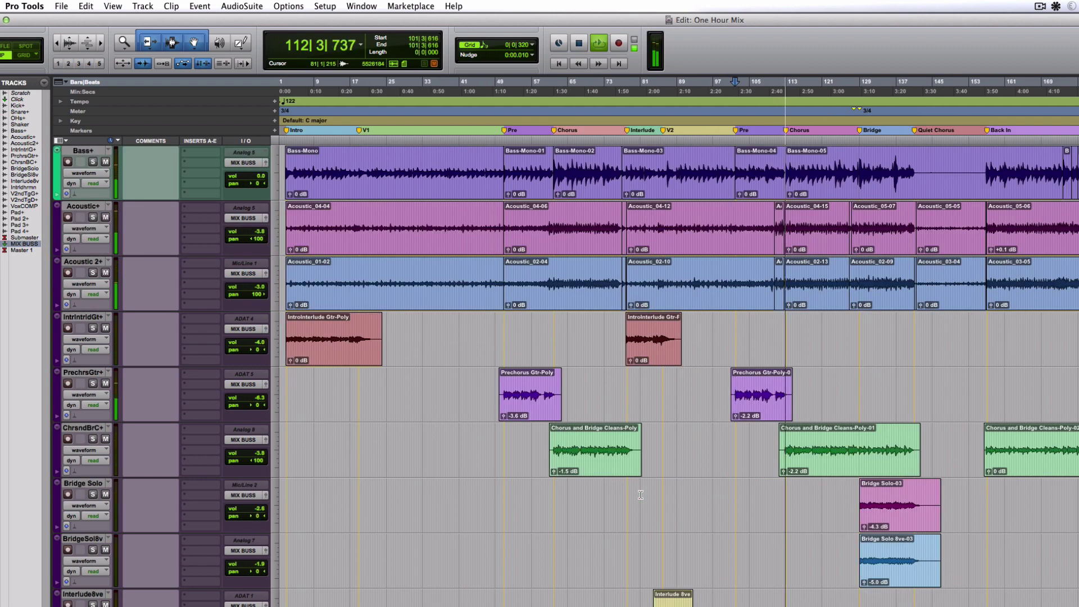
{"action": "left_click", "coordinate": [654, 359]}
{"action": "key", "text": "t"}
{"action": "key", "text": "t"}
{"action": "key", "text": "t"}
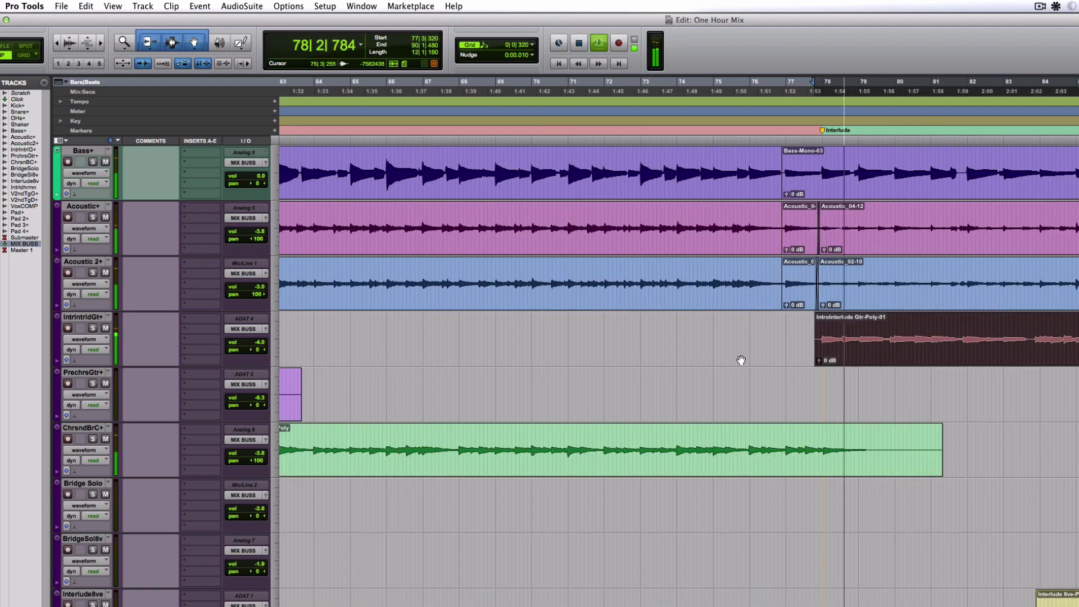
{"action": "key", "text": "super+equal"}
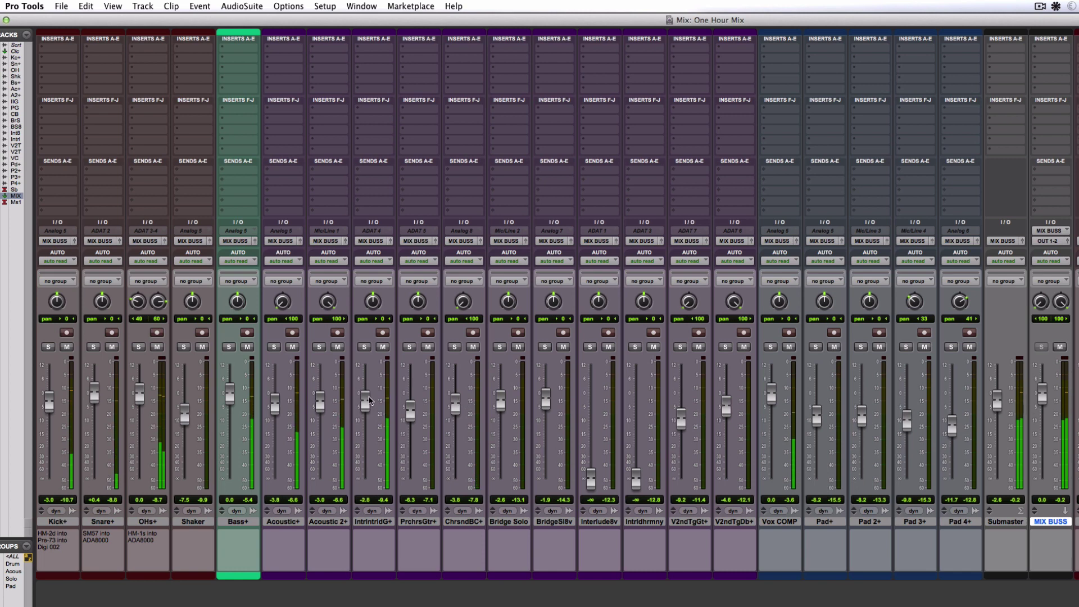
Play from the Interlude 8ve clip, raising Interlude8v to -5.7 dB and Intrldhrmny to -6.1 dB
{"action": "key", "text": "super+equal"}
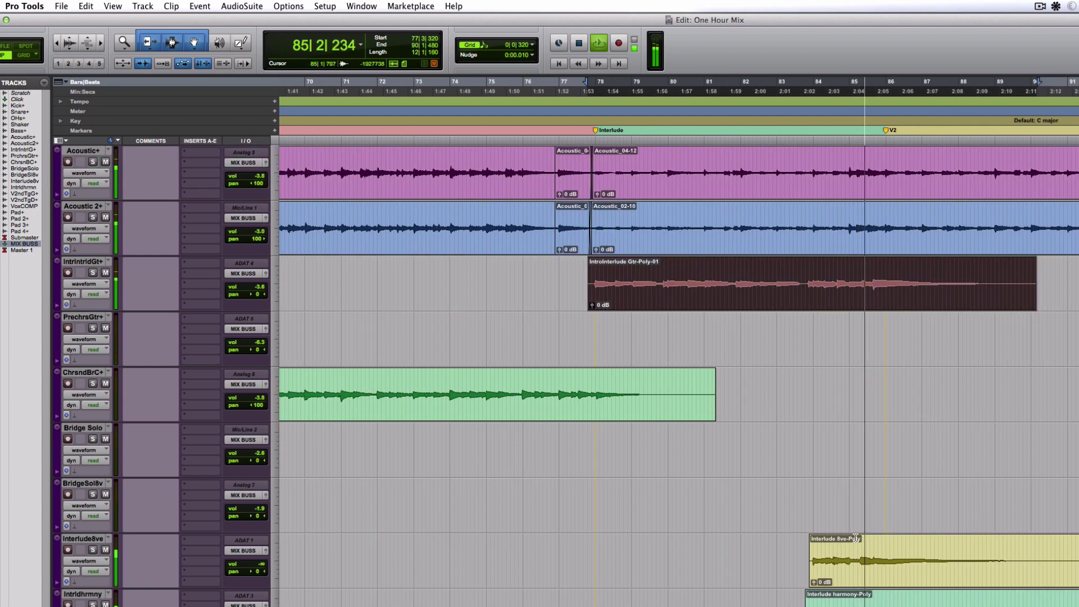
{"action": "left_click", "coordinate": [840, 584]}
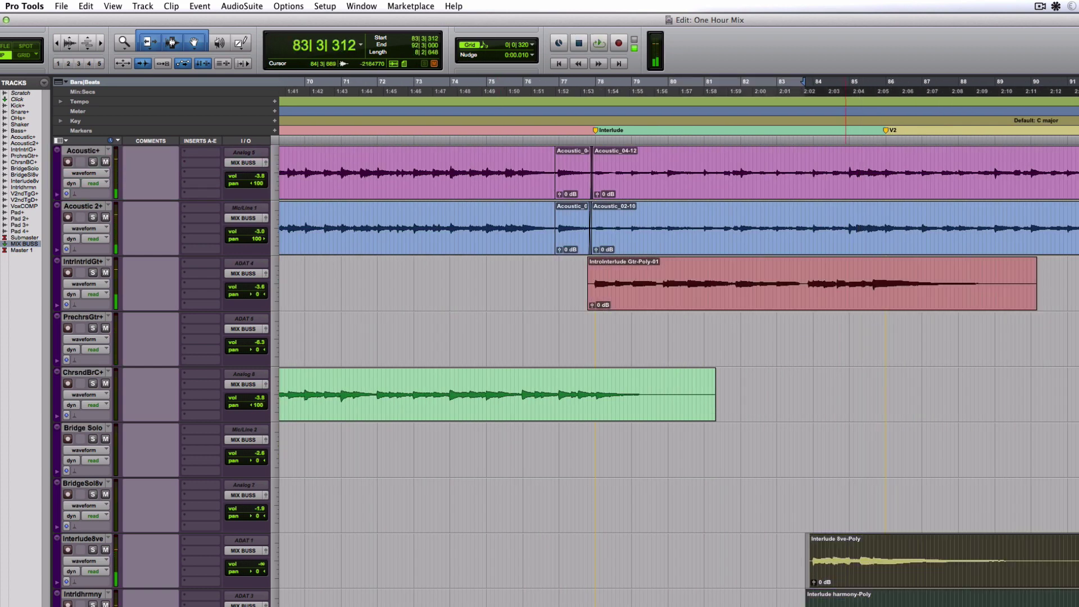
{"action": "key", "text": "super+equal"}
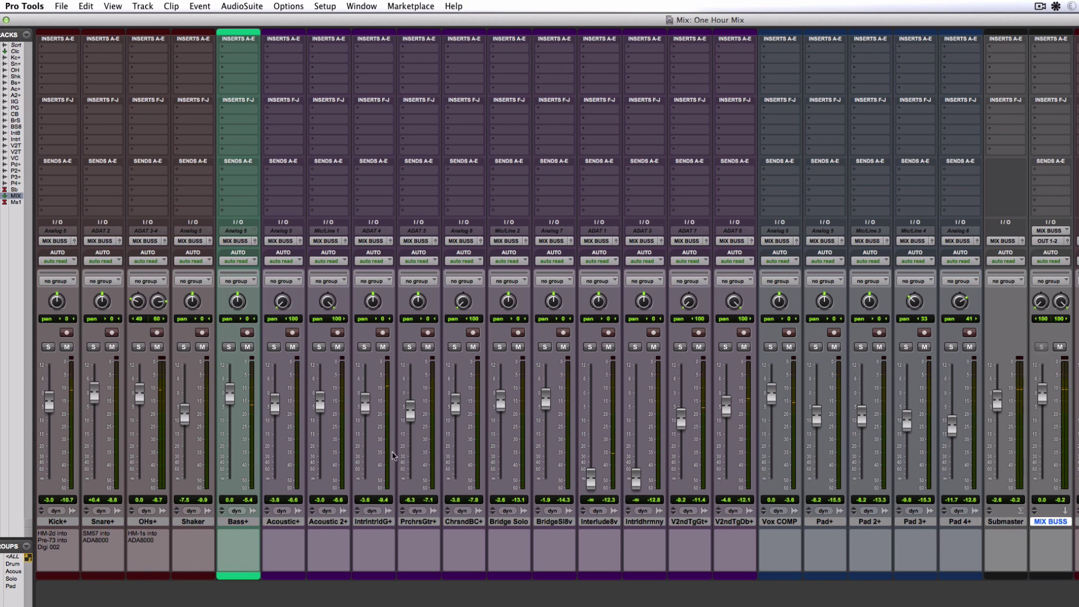
{"action": "key", "text": "space"}
{"action": "left_click_drag", "start_coordinate": [591, 477], "coordinate": [590, 404]}
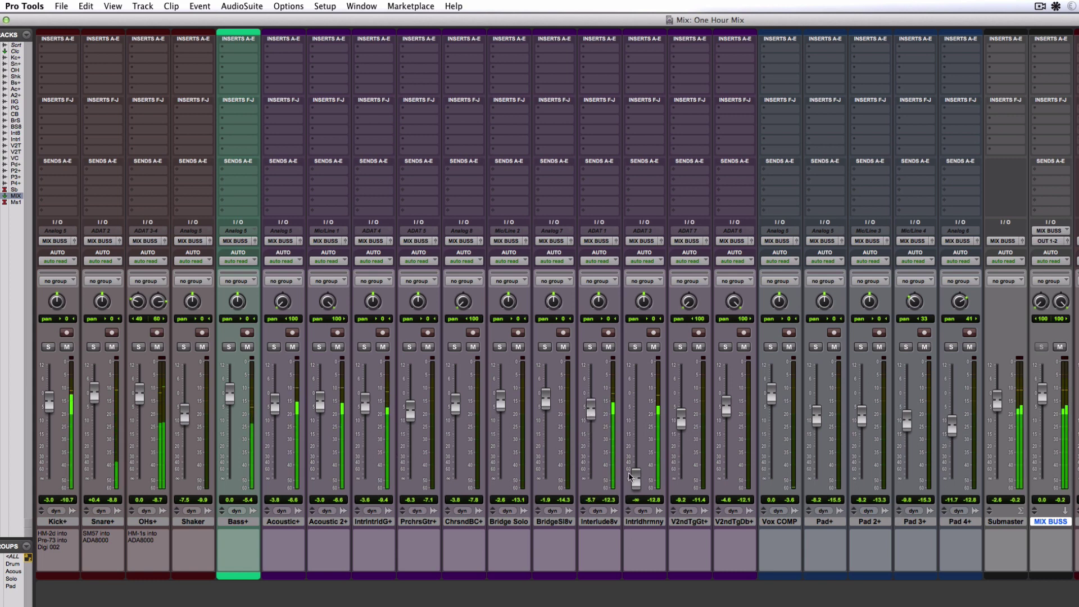
{"action": "left_click_drag", "start_coordinate": [635, 478], "coordinate": [639, 410]}
Solo Intrldhrmny, Interlude8v and IntrIntrldG+ together, set Intrldhrmny to -4.2 dB and Interlude8v to -6.7 dB, and clear all solos
{"action": "left_click", "coordinate": [634, 347]}
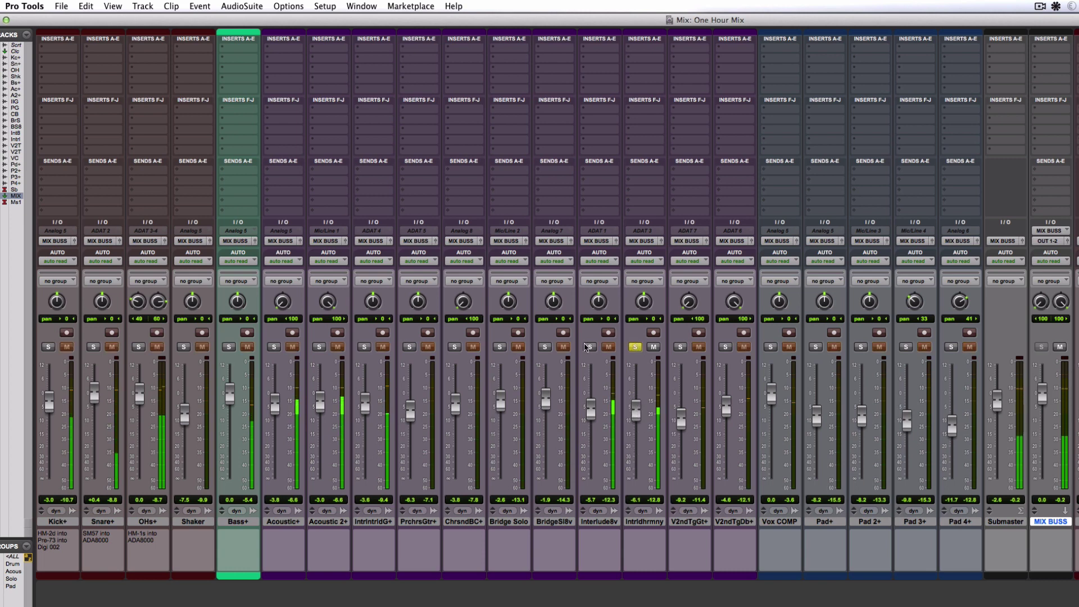
{"action": "left_click", "coordinate": [590, 347]}
{"action": "left_click", "coordinate": [364, 346]}
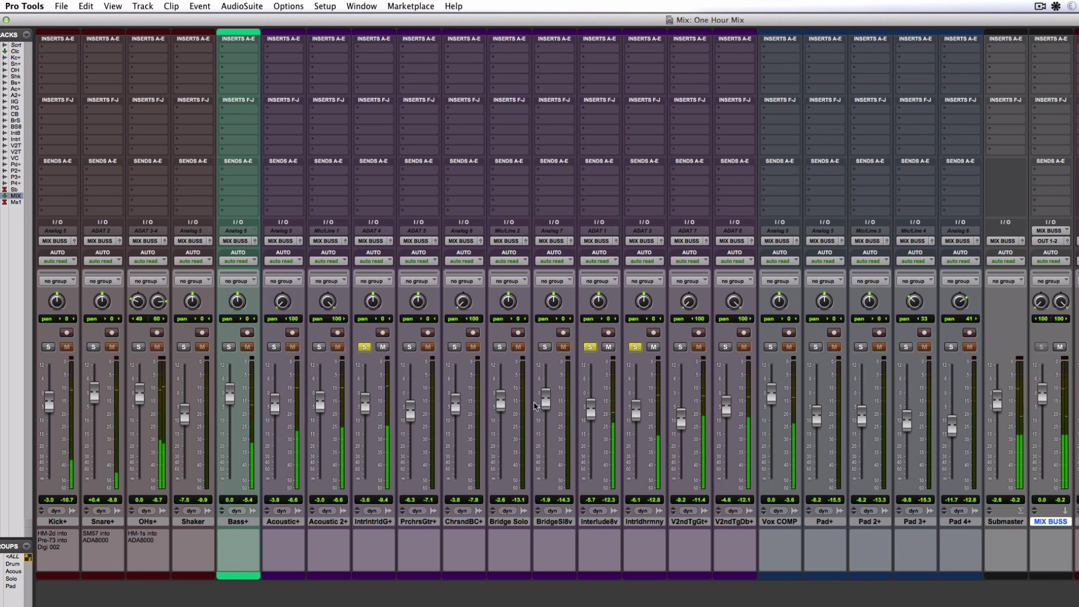
{"action": "left_click_drag", "start_coordinate": [632, 409], "coordinate": [590, 412]}
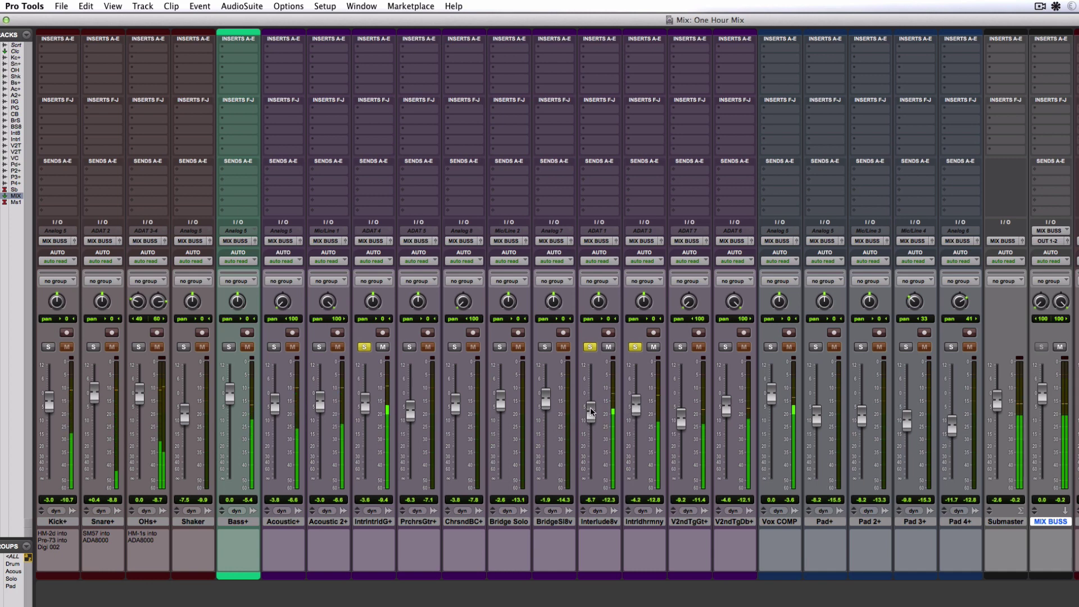
{"action": "left_click", "coordinate": [590, 348], "text": "alt"}
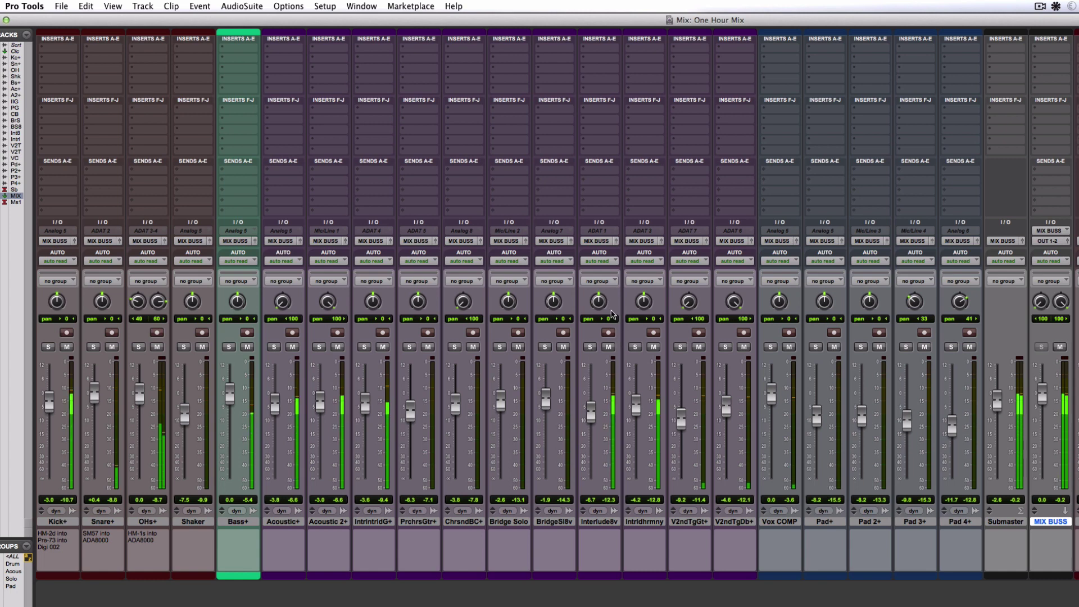
Try Interlude8v hard left at -7.1 dB and Intrldhrmny hard right at -4.8 dB, and return both pans to centre
{"action": "left_click_drag", "start_coordinate": [600, 306], "coordinate": [597, 439]}
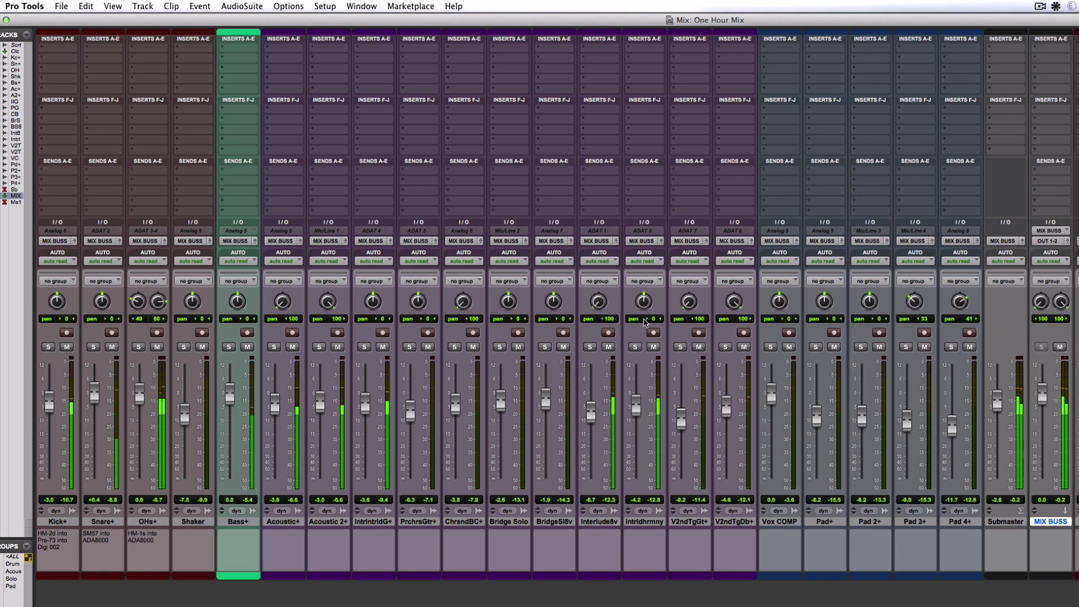
{"action": "left_click_drag", "start_coordinate": [645, 303], "coordinate": [650, 220]}
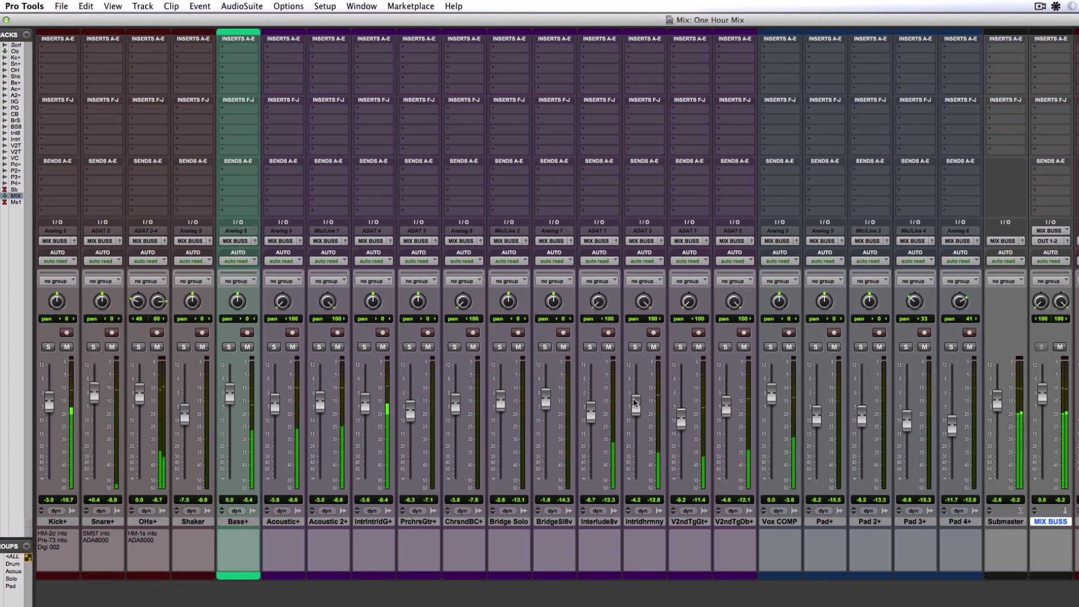
{"action": "left_click_drag", "start_coordinate": [635, 405], "coordinate": [590, 414]}
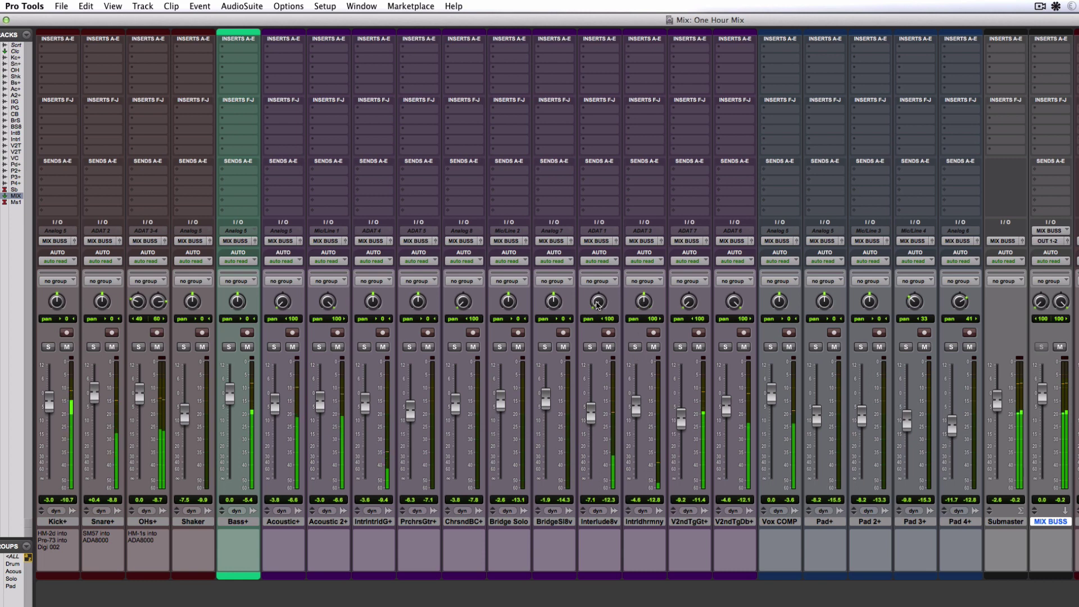
{"action": "left_click", "coordinate": [597, 302], "text": "alt"}
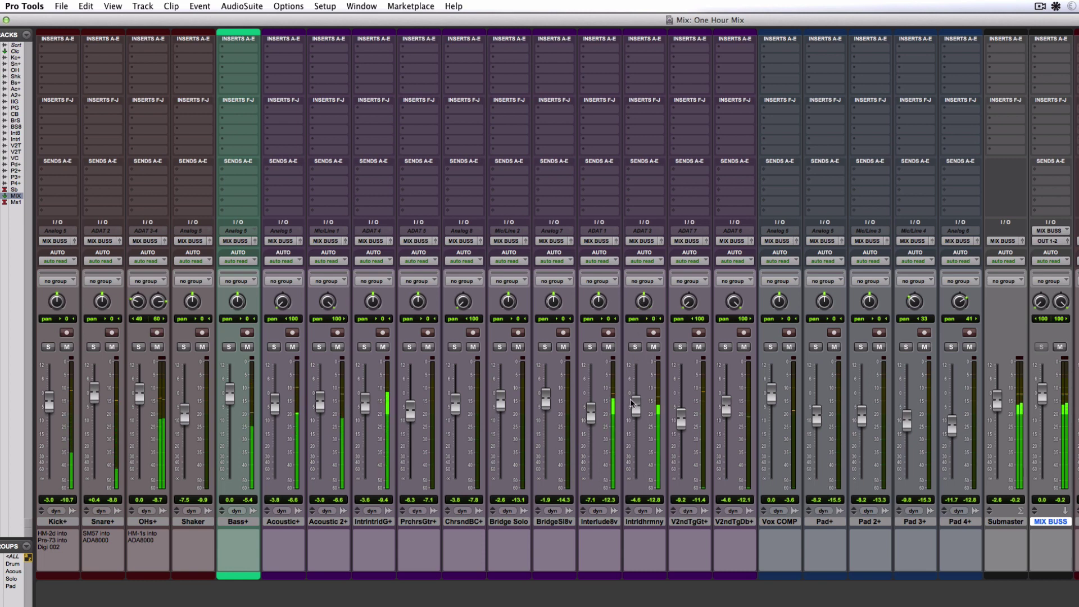
Set Interlude8v and Intrldhrmny to -6.7 dB each, and lower V2ndTgGt+ to -11.7 dB and V2ndTgDb+ to -7.5 dB
{"action": "left_click_drag", "start_coordinate": [633, 401], "coordinate": [591, 405]}
{"action": "mouse_move", "coordinate": [726, 405]}
{"action": "left_mouse_down"}
{"action": "mouse_move", "coordinate": [681, 425]}
{"action": "mouse_move", "coordinate": [727, 413]}
{"action": "left_mouse_up"}
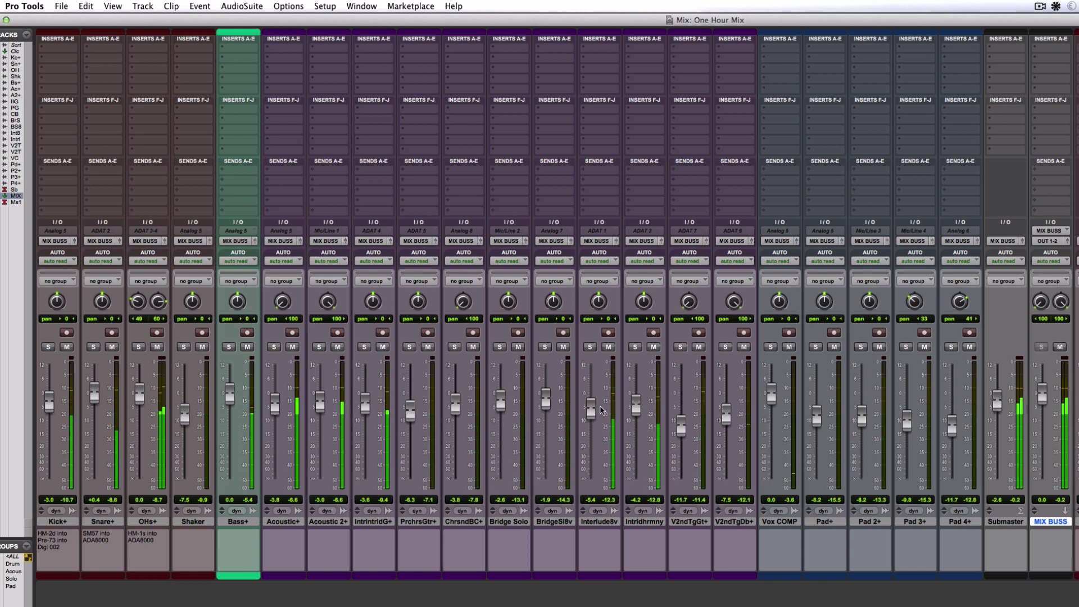
{"action": "left_click_drag", "start_coordinate": [637, 409], "coordinate": [591, 417]}
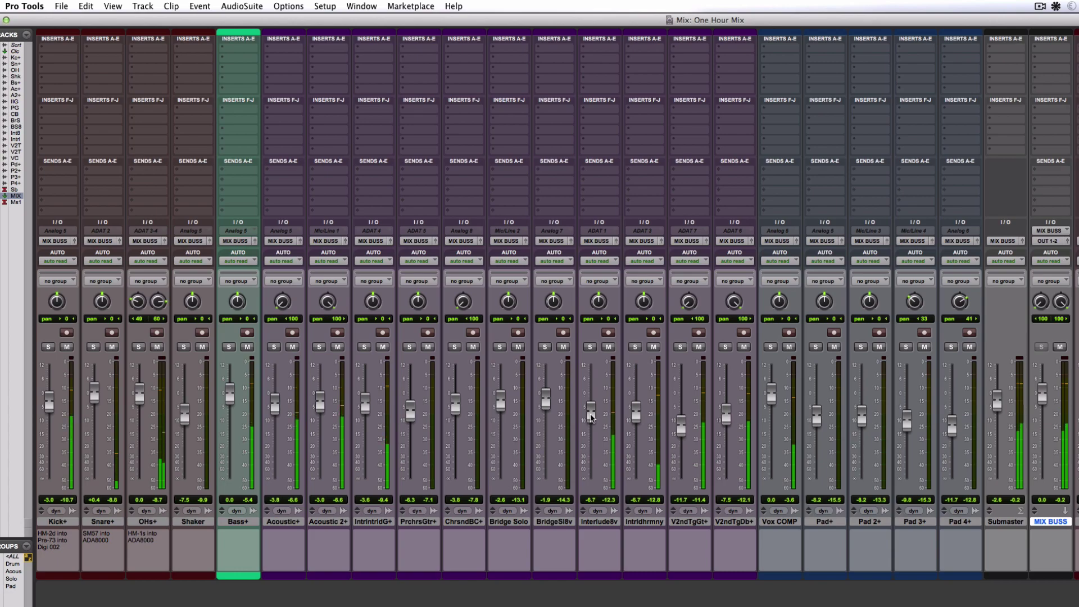
Play from just before the first Pre section, briefly mute OHs+ to compare, and set OHs+ to -3.8 dB and Snare+ to +2.8 dB
{"action": "key", "text": "super+equal"}
{"action": "scroll", "coordinate": [591, 419], "scroll_direction": "left", "scroll_amount": 10}
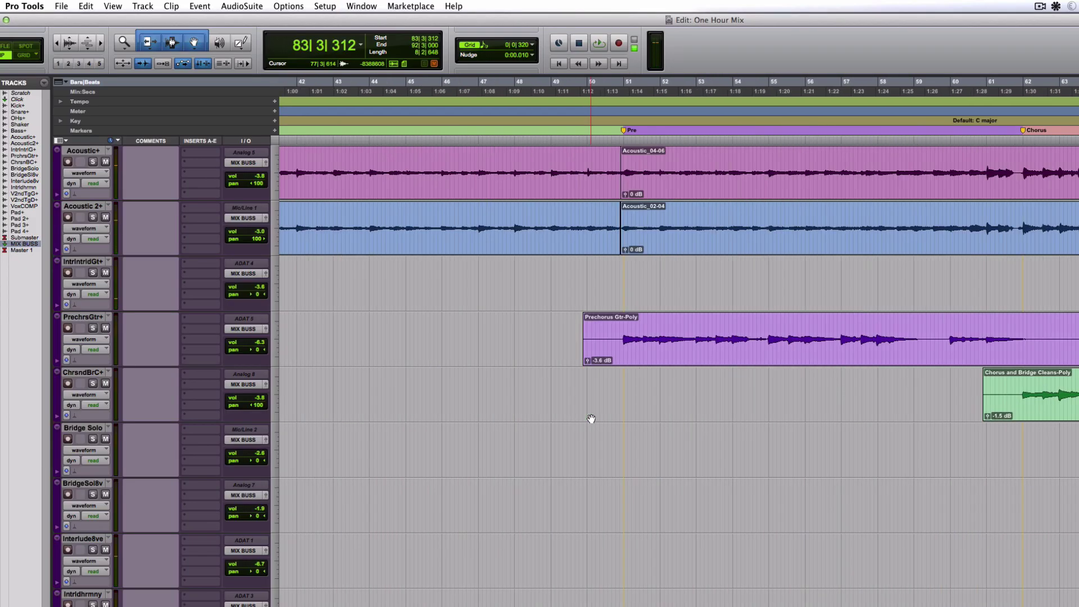
{"action": "left_click", "coordinate": [617, 339]}
{"action": "key", "text": "space"}
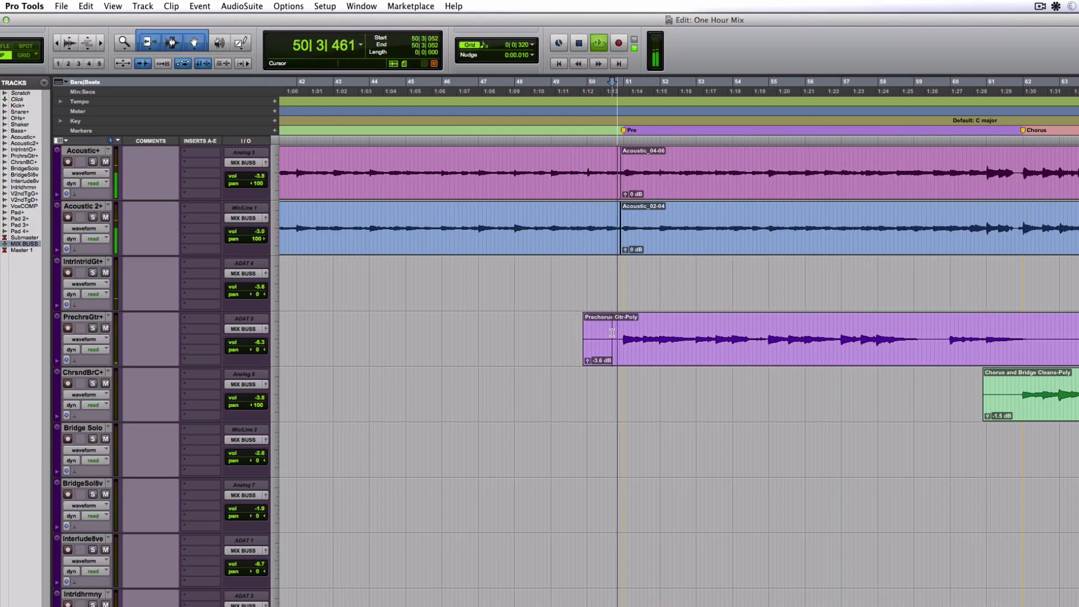
{"action": "key", "text": "super+bracketleft"}
{"action": "key", "text": "super+bracketleft"}
{"action": "key", "text": "super+bracketleft"}
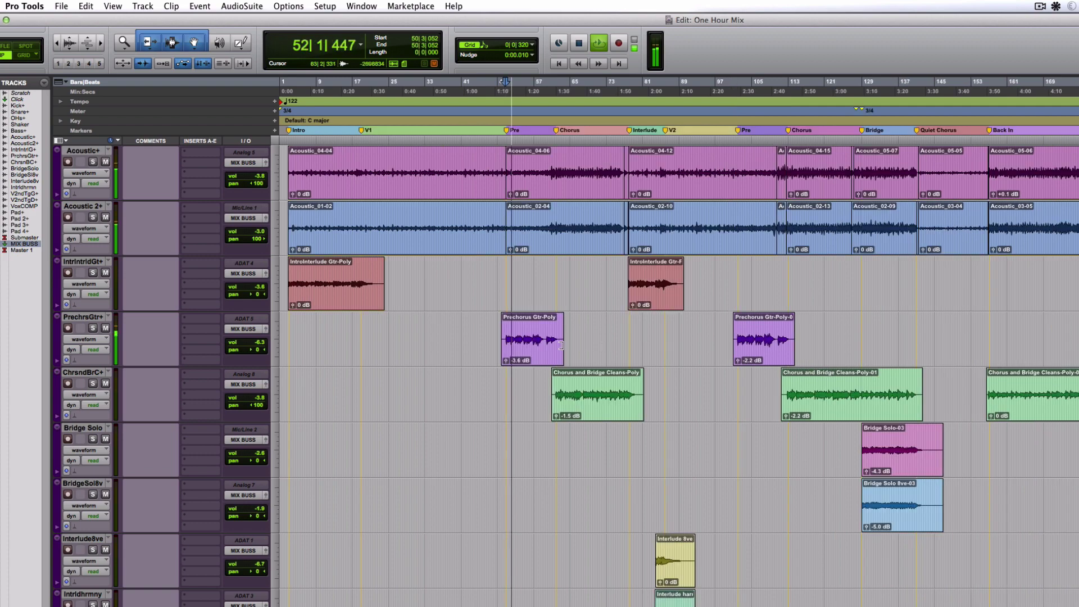
{"action": "scroll", "coordinate": [561, 345], "scroll_direction": "down", "scroll_amount": 5}
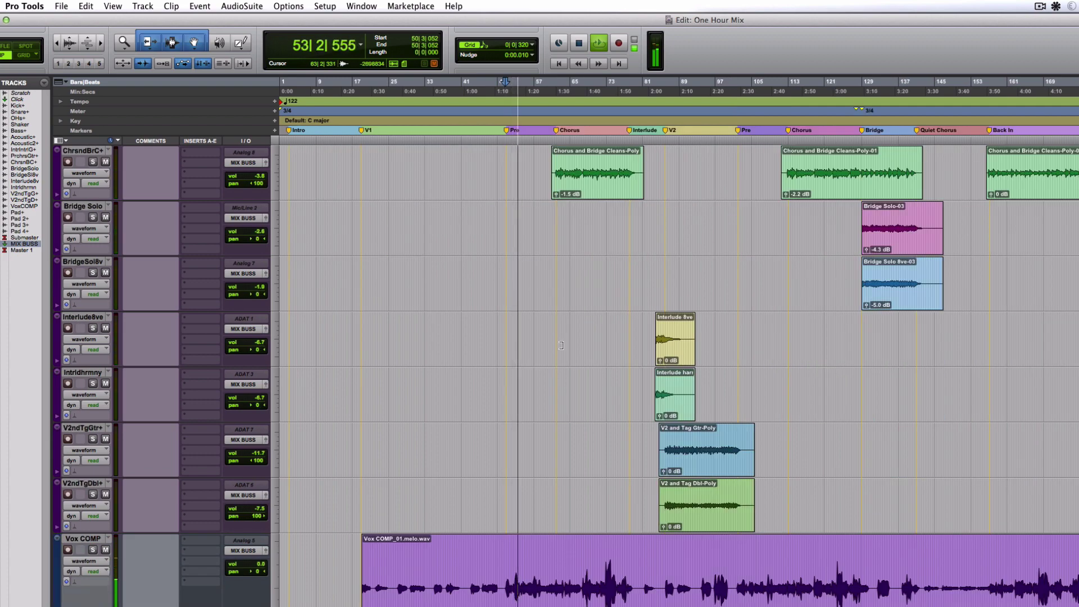
{"action": "key", "text": "super+equal"}
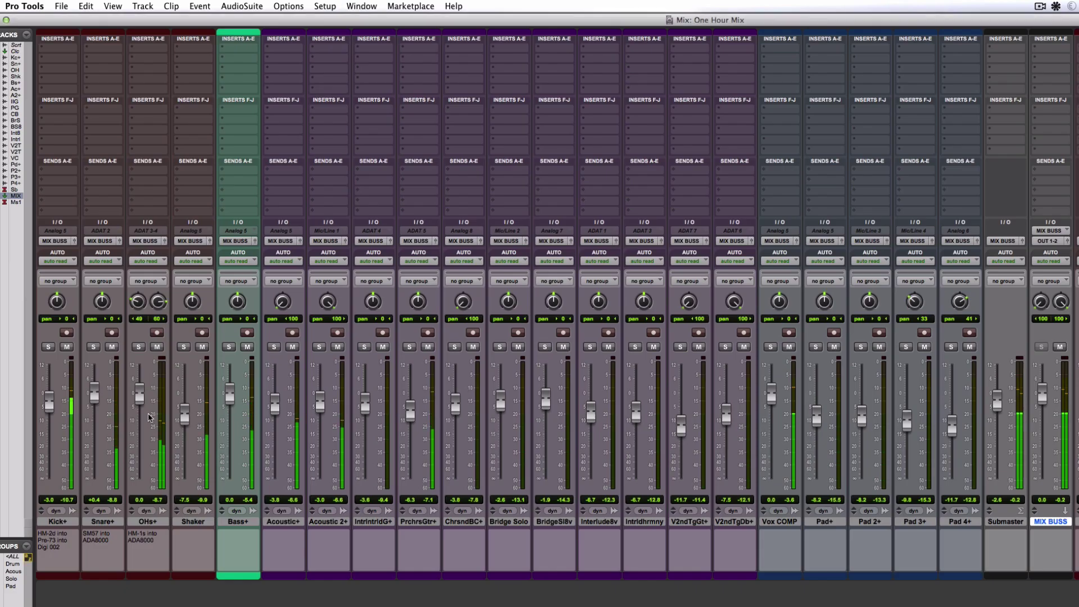
{"action": "left_click", "coordinate": [157, 347]}
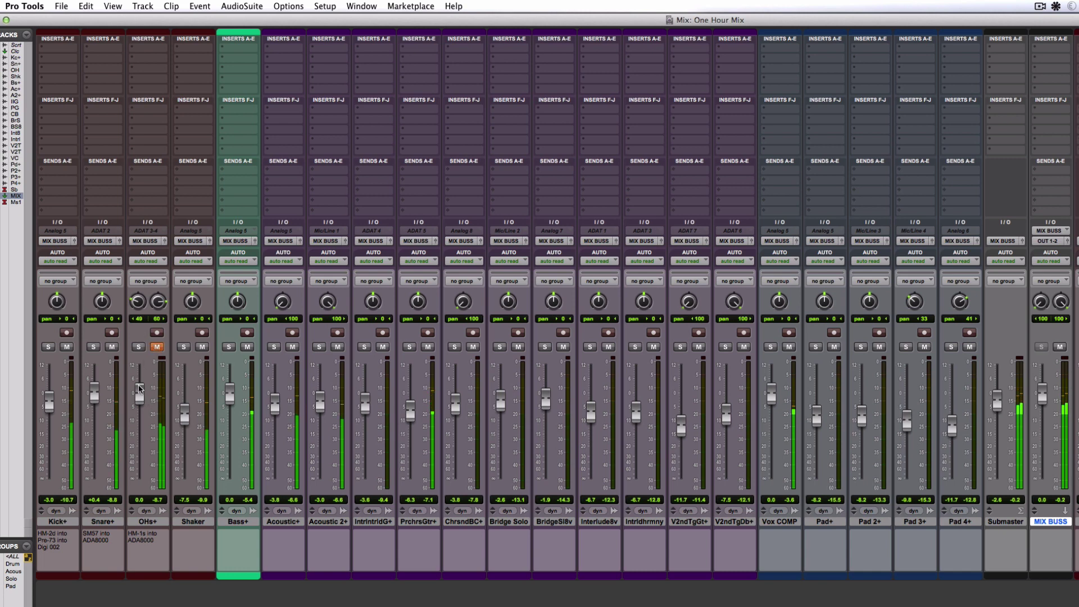
{"action": "left_click", "coordinate": [157, 346]}
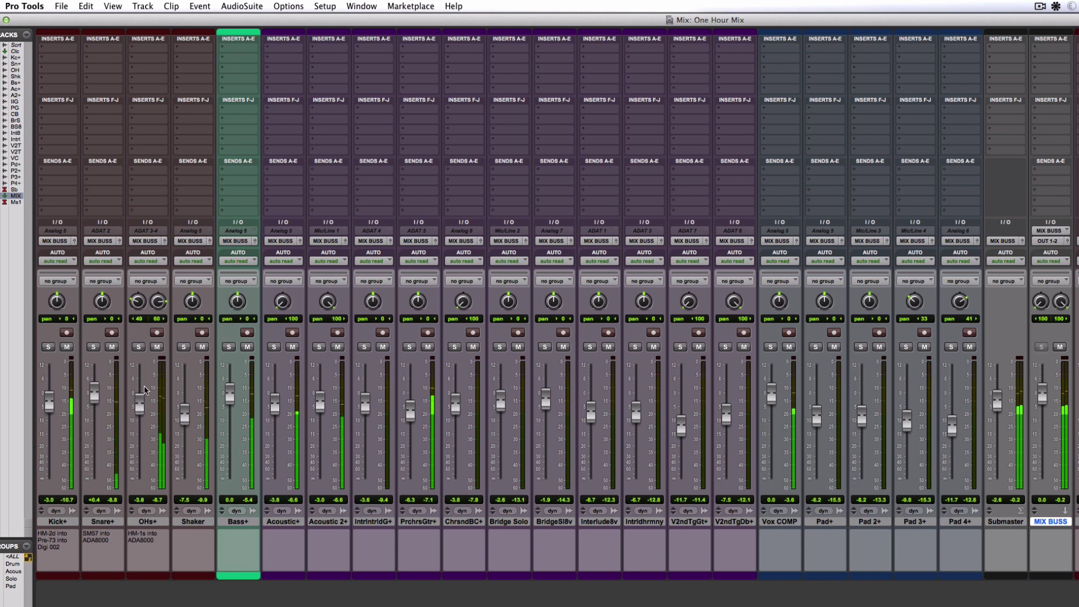
{"action": "left_click_drag", "start_coordinate": [97, 395], "coordinate": [138, 405]}
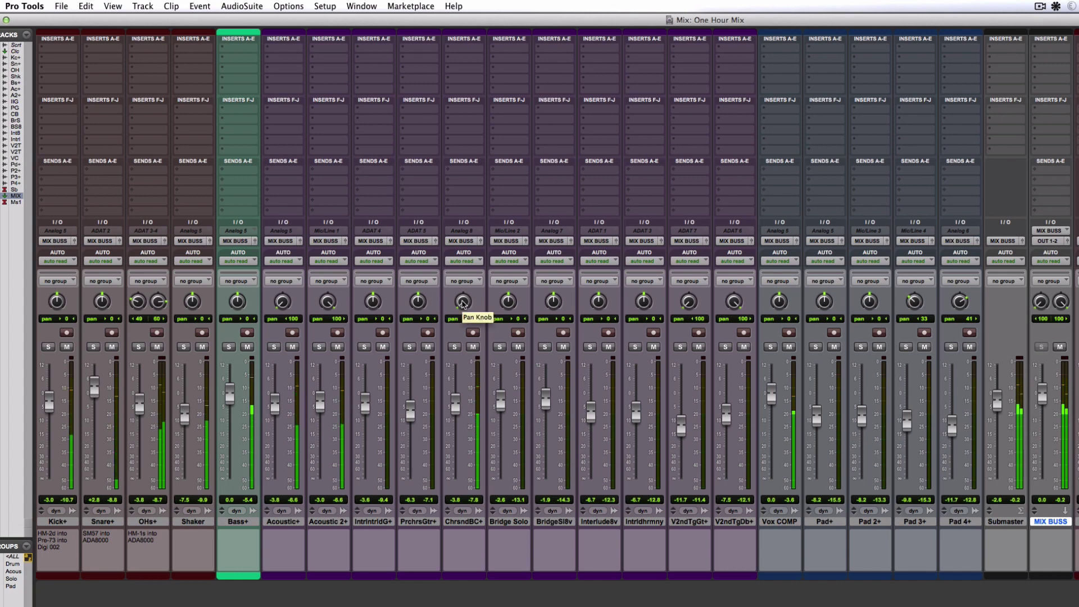
Check the guitar clips across the whole song's arrangement and return ChrsndBC+ to centre pan
{"action": "key", "text": "super+equal"}
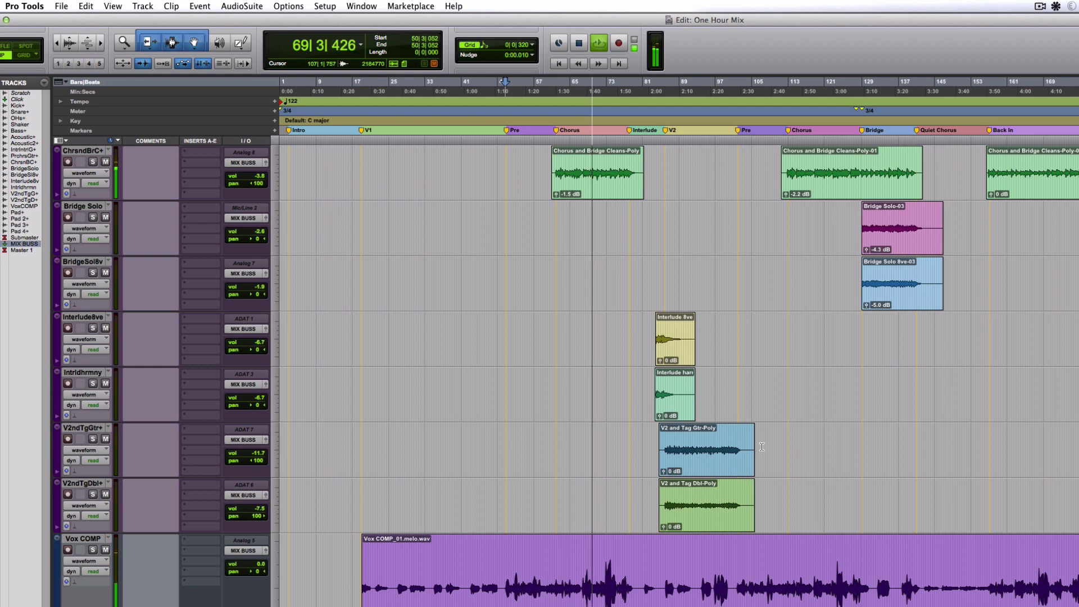
{"action": "key", "text": "super+bracketleft"}
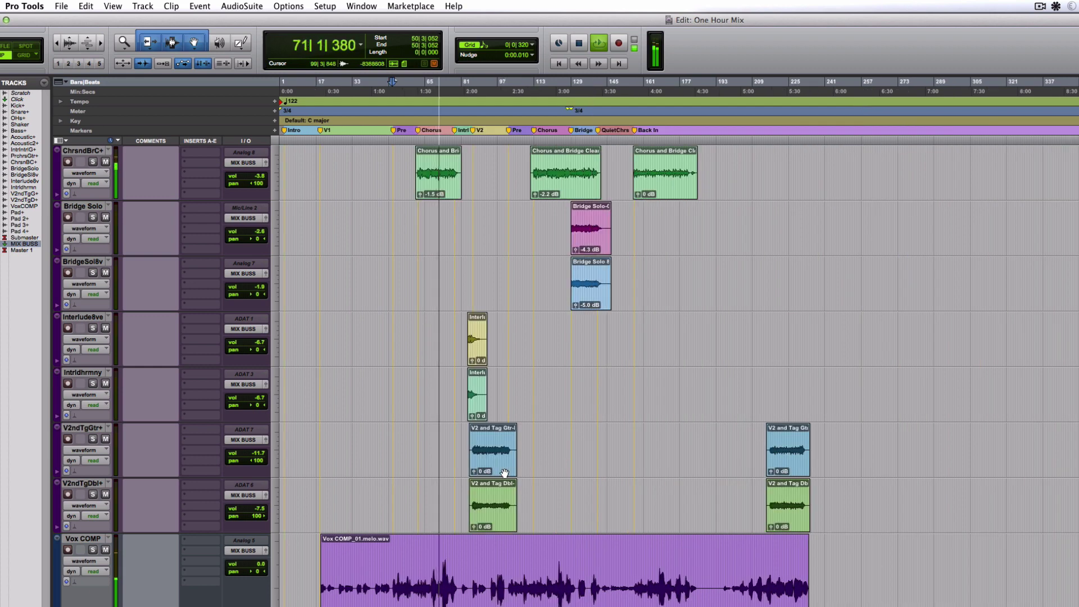
{"action": "scroll", "coordinate": [504, 472], "scroll_direction": "up", "scroll_amount": 5}
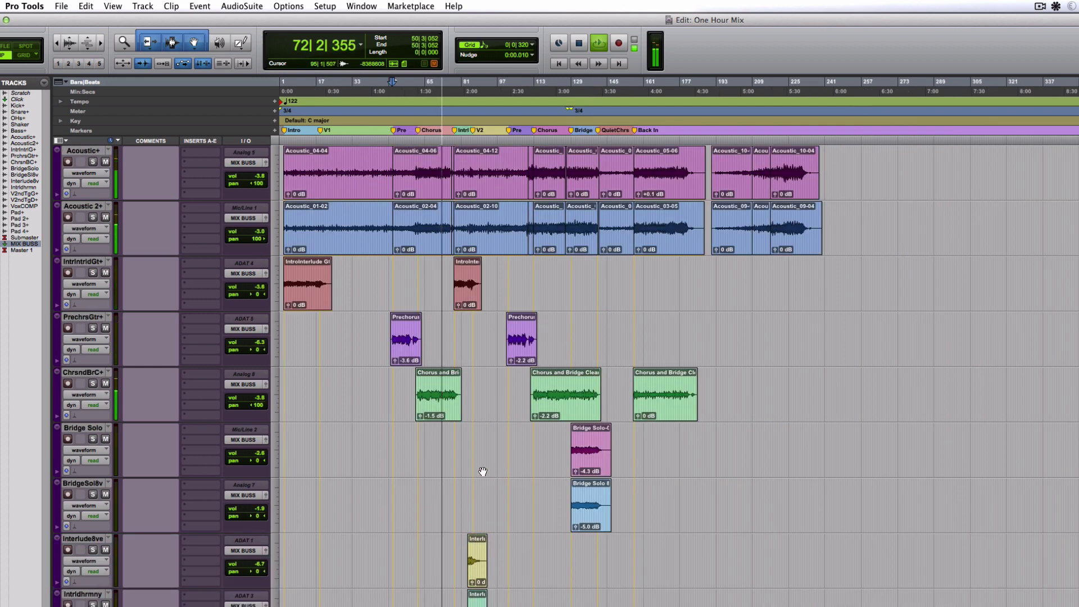
{"action": "key", "text": "super+equal"}
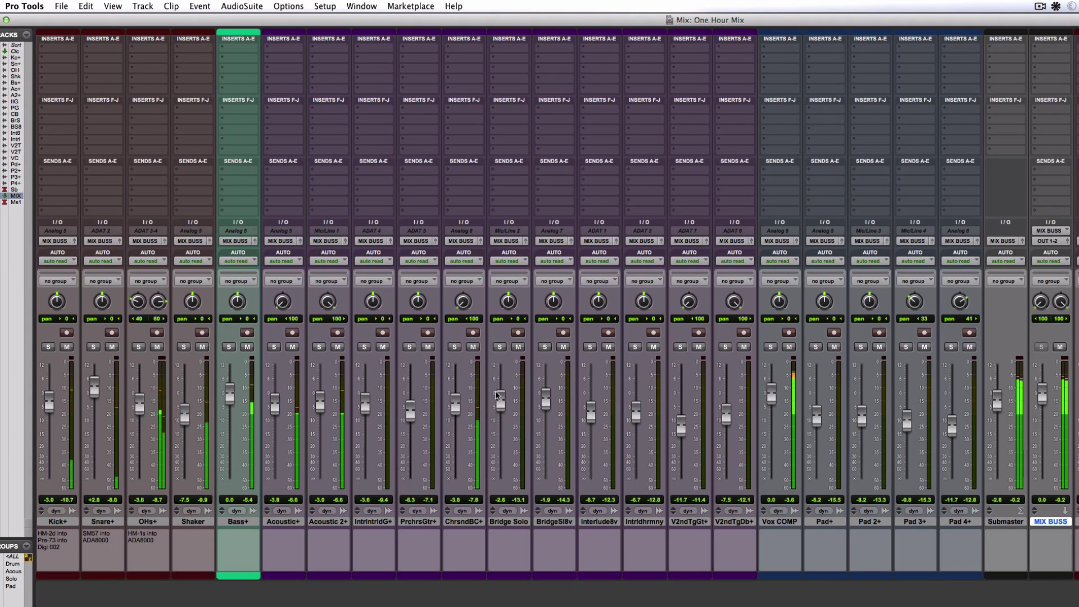
{"action": "left_click", "coordinate": [463, 304], "text": "alt"}
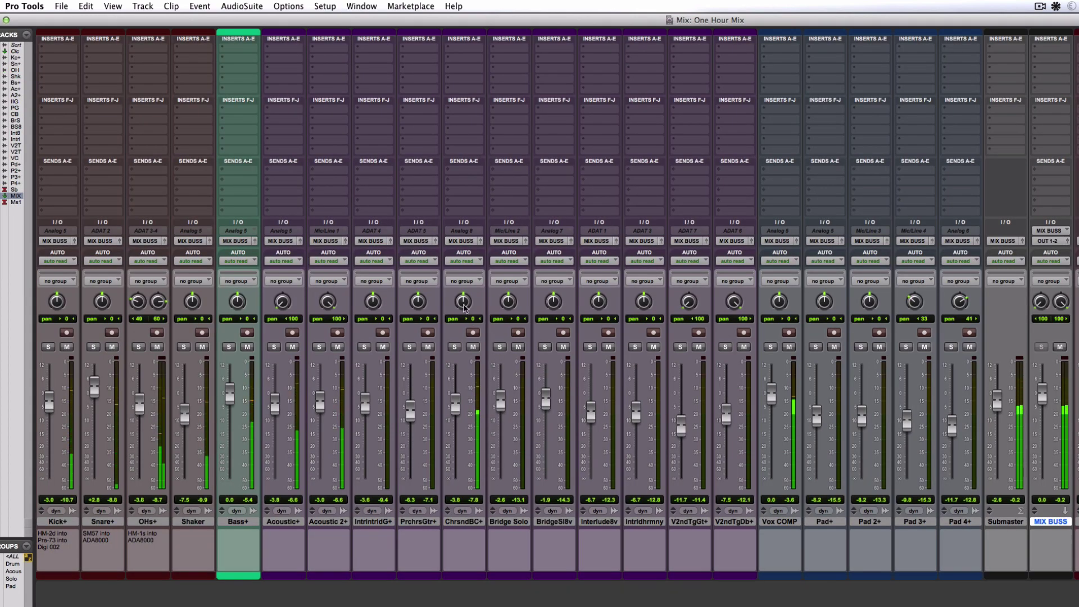
Pan IntrIntrldG+ 48 left and move Interlude8v to 49 and Intrldhrmny to 53 off centre during the Interlude
{"action": "key", "text": "super+equal"}
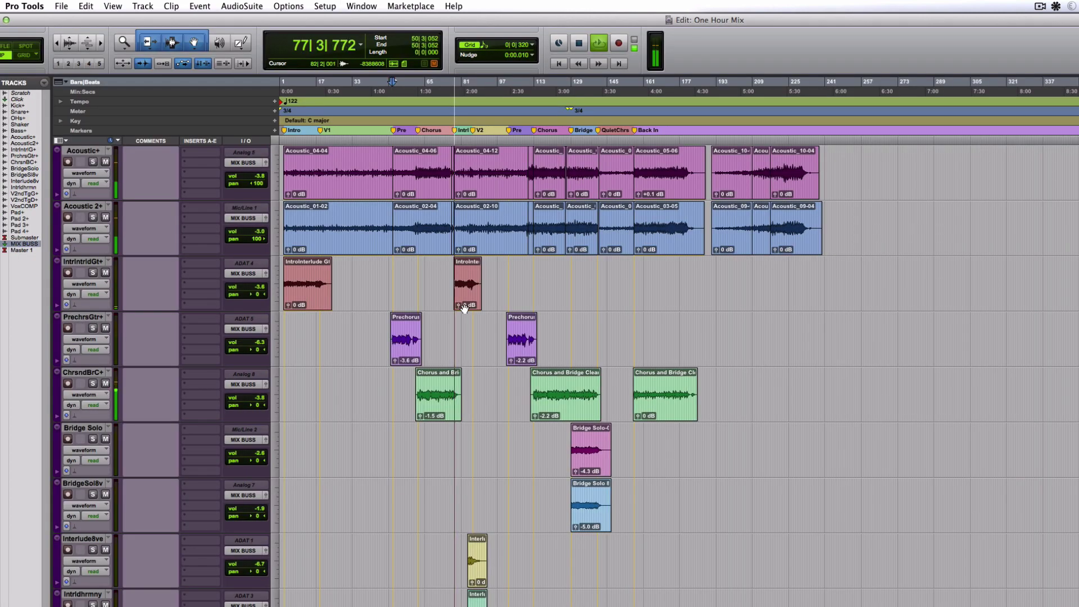
{"action": "key", "text": "super+equal"}
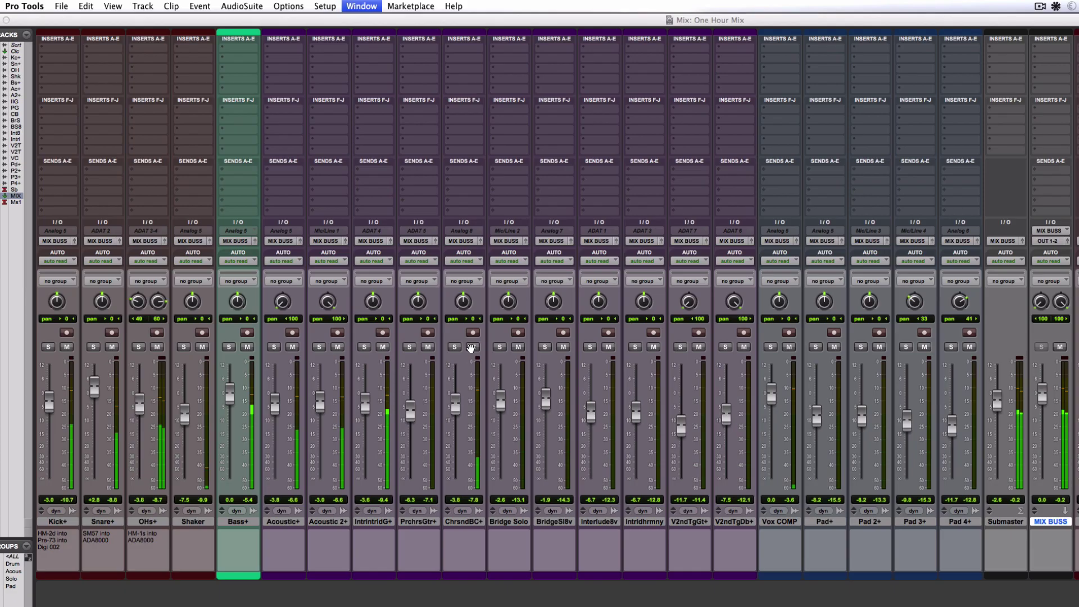
{"action": "left_click_drag", "start_coordinate": [372, 300], "coordinate": [368, 283]}
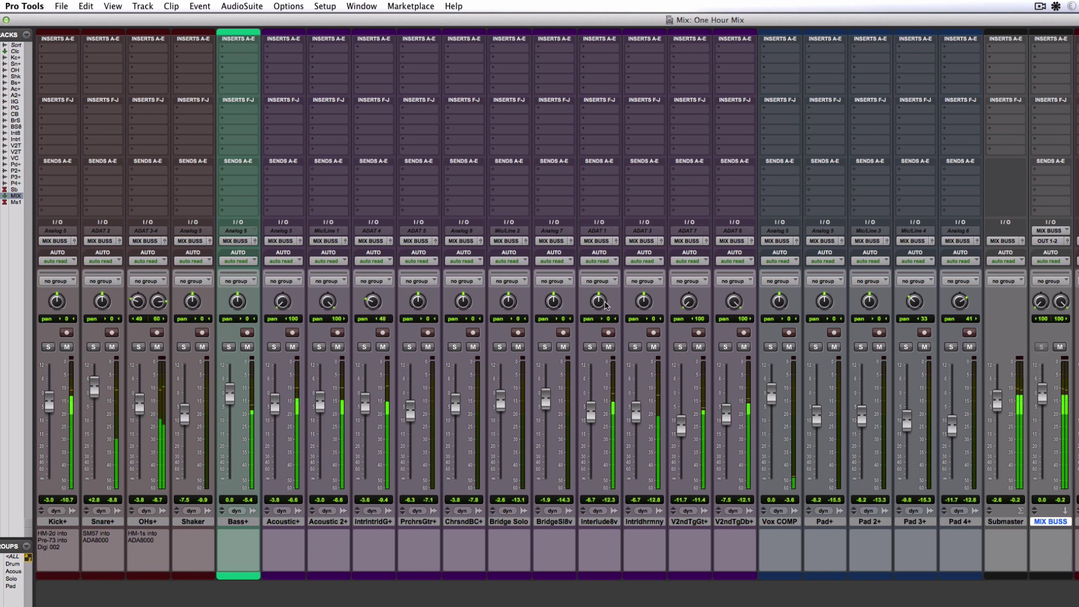
{"action": "left_click_drag", "start_coordinate": [599, 305], "coordinate": [646, 283]}
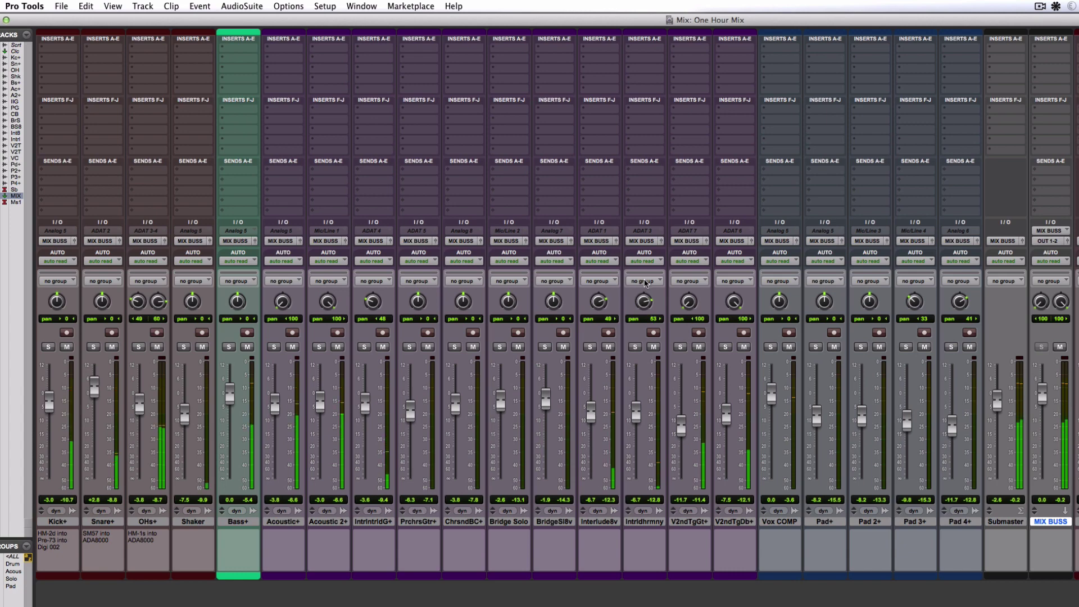
Play from just before the Interlude and compare the guitar levels with the arrangement
{"action": "key", "text": "super+equal"}
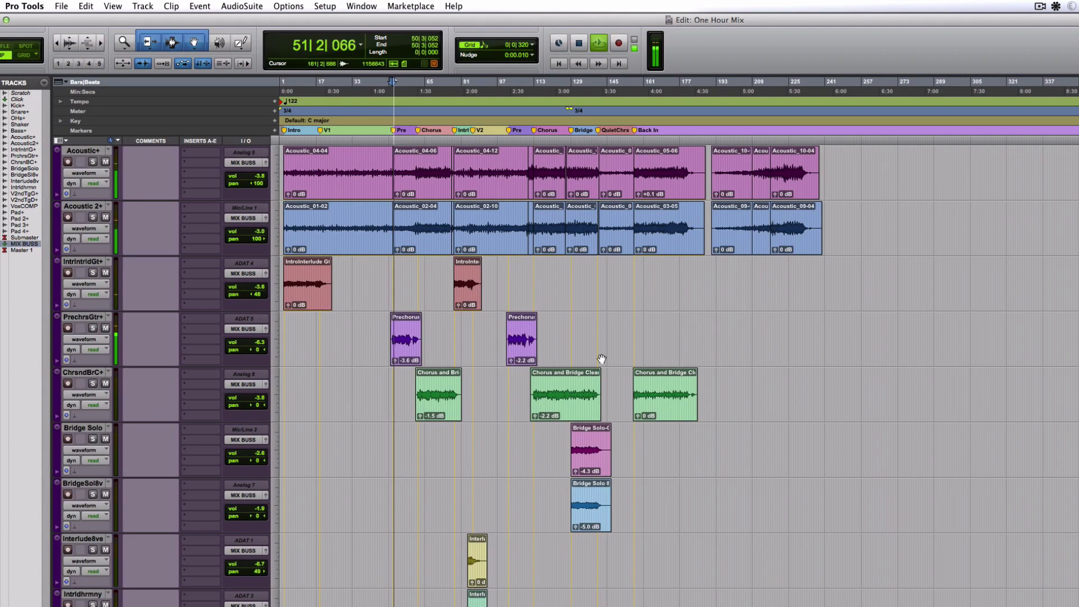
{"action": "key", "text": "space"}
{"action": "left_click", "coordinate": [451, 447]}
{"action": "key", "text": "space"}
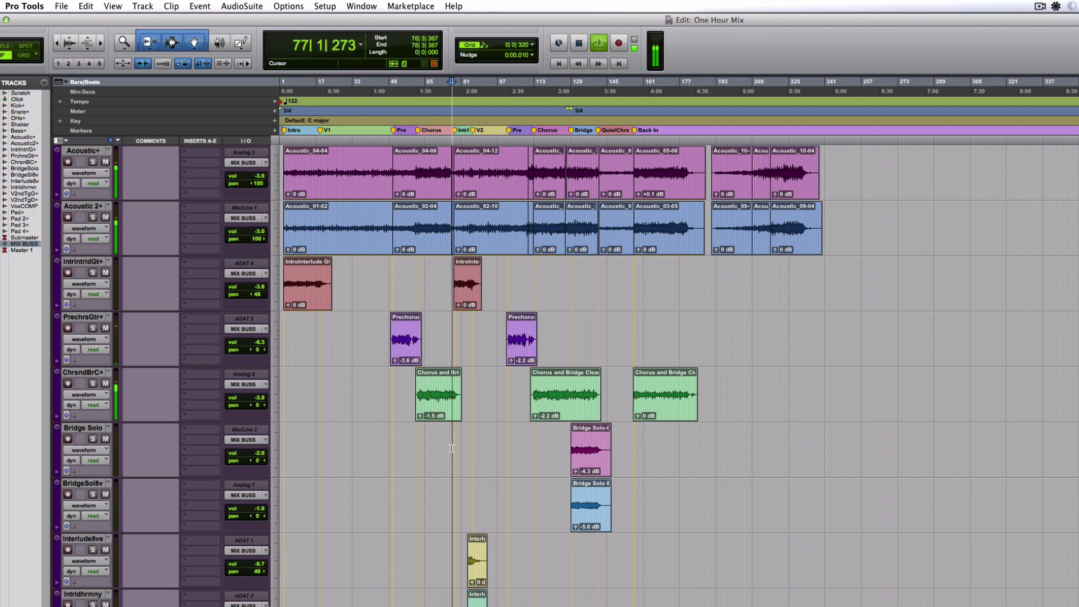
{"action": "key", "text": "super+equal"}
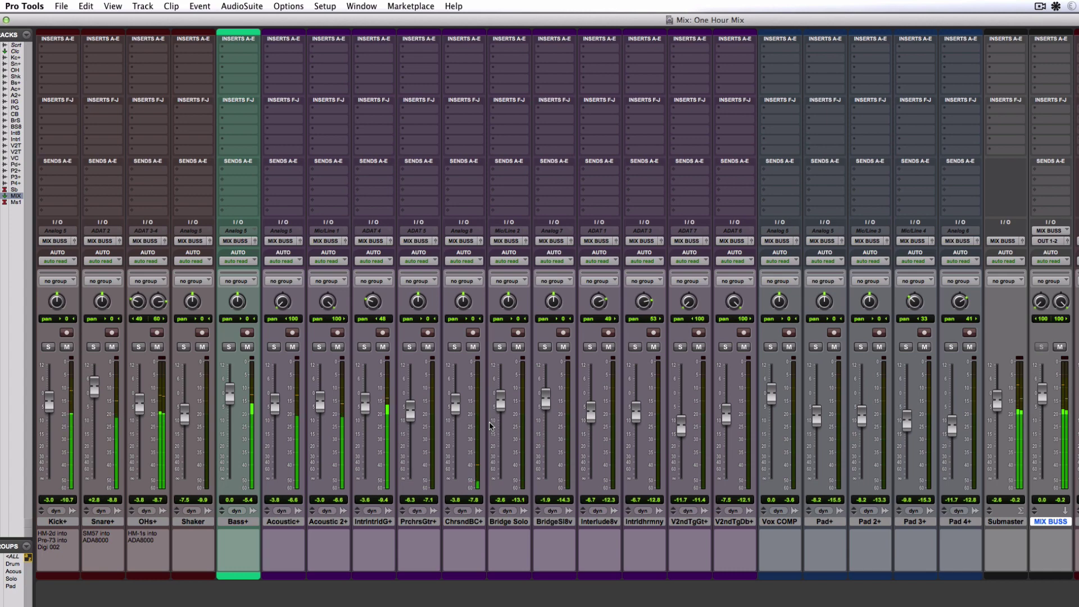
{"action": "key", "text": "super+equal"}
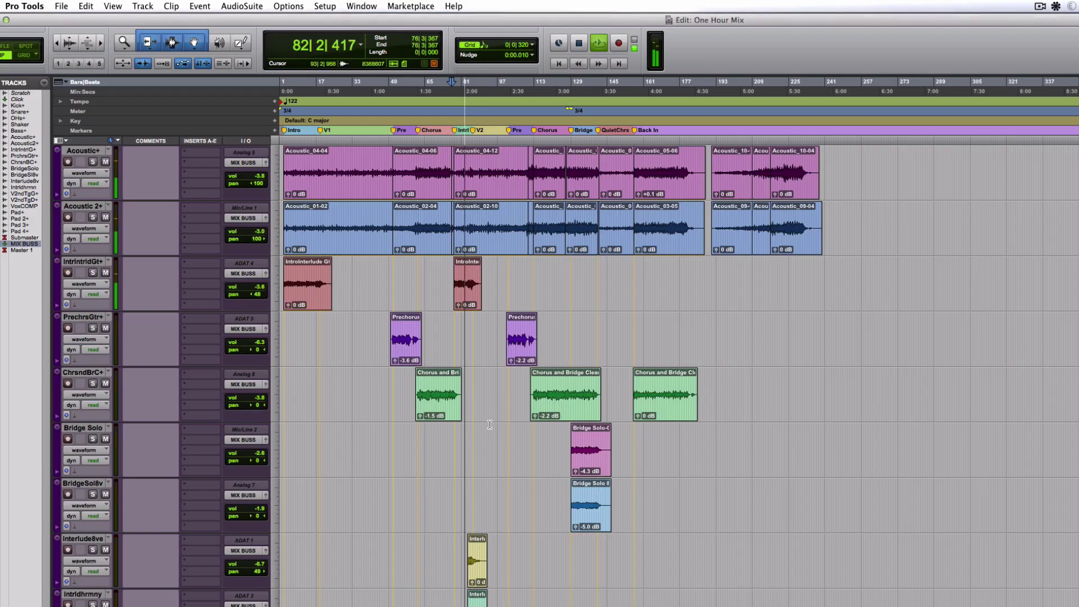
Play the ending from about bar 209 and raise OHs+ to -1.1 dB
{"action": "left_click", "coordinate": [752, 437]}
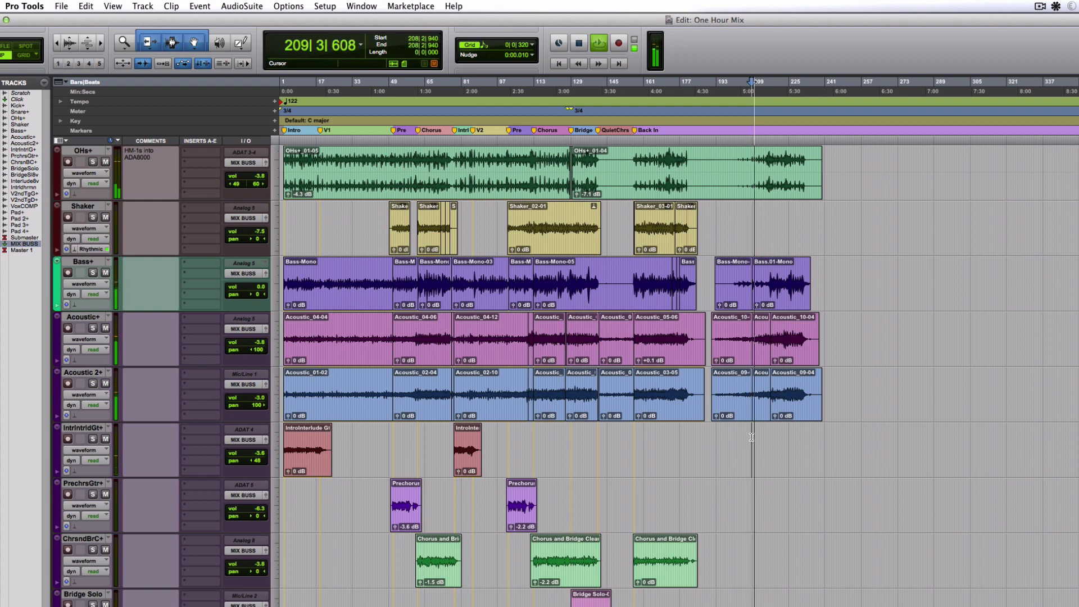
{"action": "key", "text": "super+bracketright"}
{"action": "key", "text": "super+bracketright"}
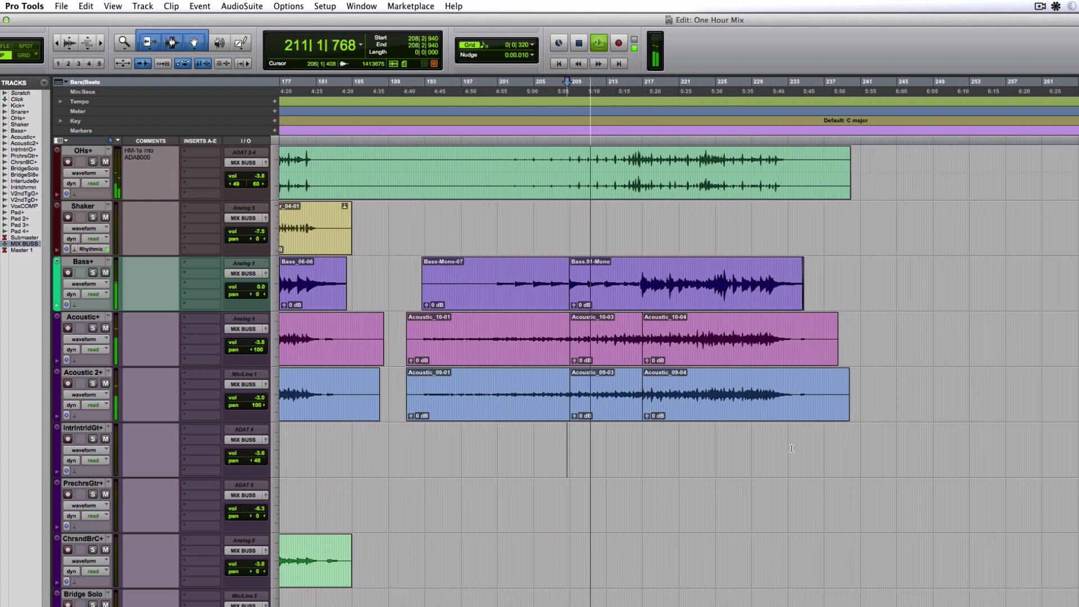
{"action": "scroll", "coordinate": [715, 415], "scroll_direction": "up", "scroll_amount": 3}
{"action": "scroll", "coordinate": [639, 354], "scroll_direction": "left", "scroll_amount": 2}
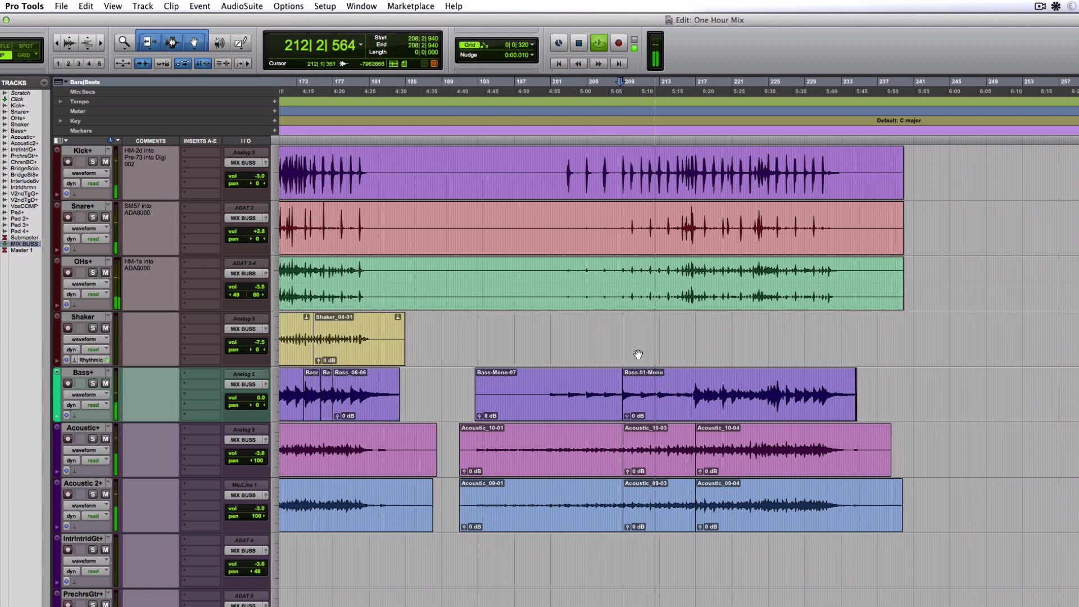
{"action": "left_click_drag", "start_coordinate": [254, 287], "coordinate": [256, 286]}
Raise V2ndTgGt+ to -10.9 dB during the tag section and check its clips in the arrangement
{"action": "key", "text": "super+equal"}
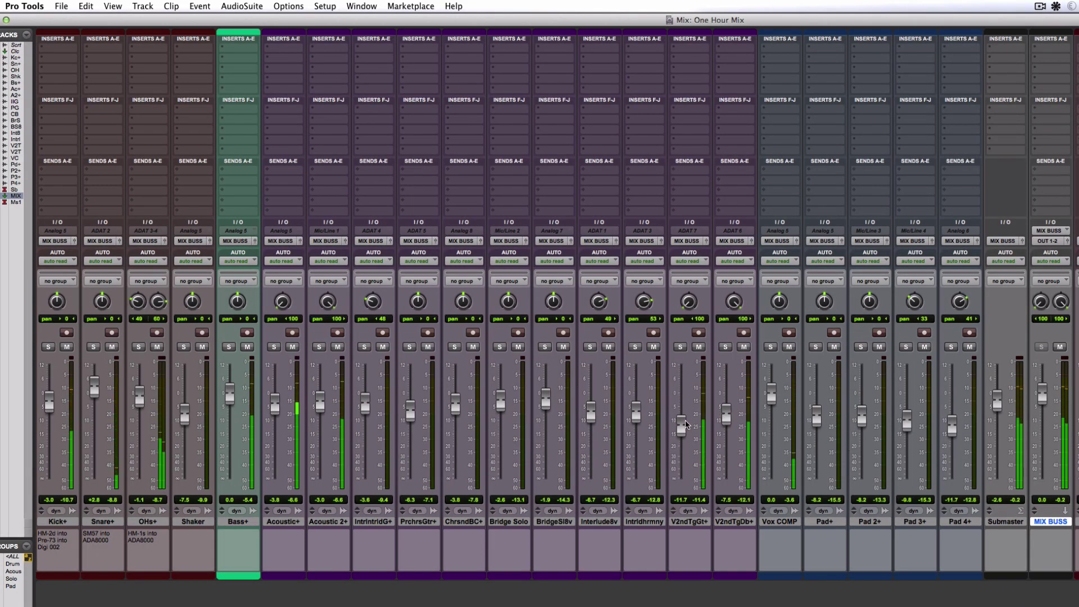
{"action": "key", "text": "super+equal"}
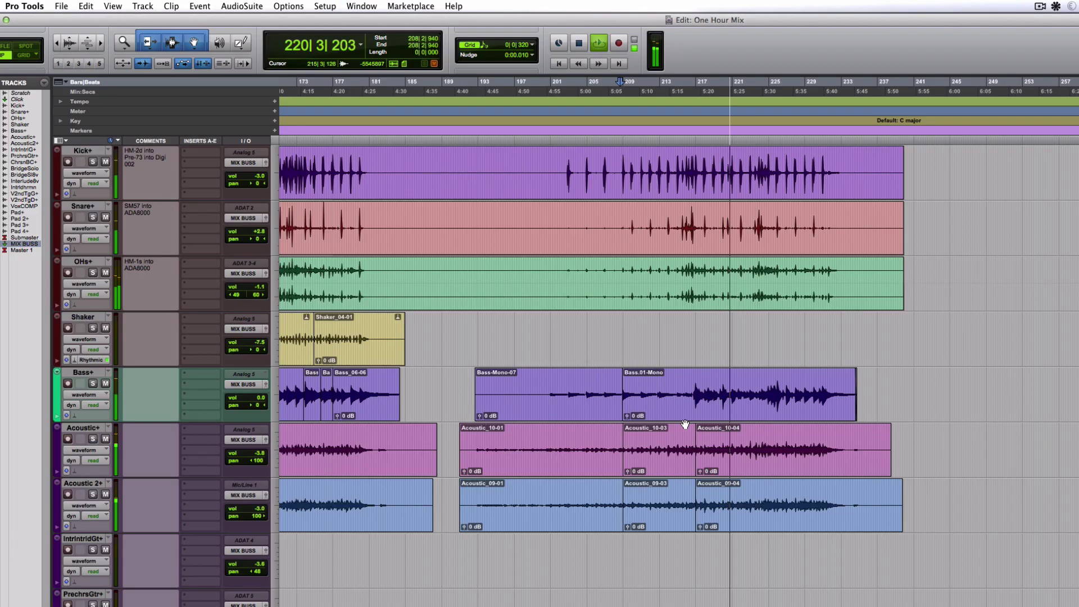
{"action": "scroll", "coordinate": [685, 424], "scroll_direction": "down", "scroll_amount": 10}
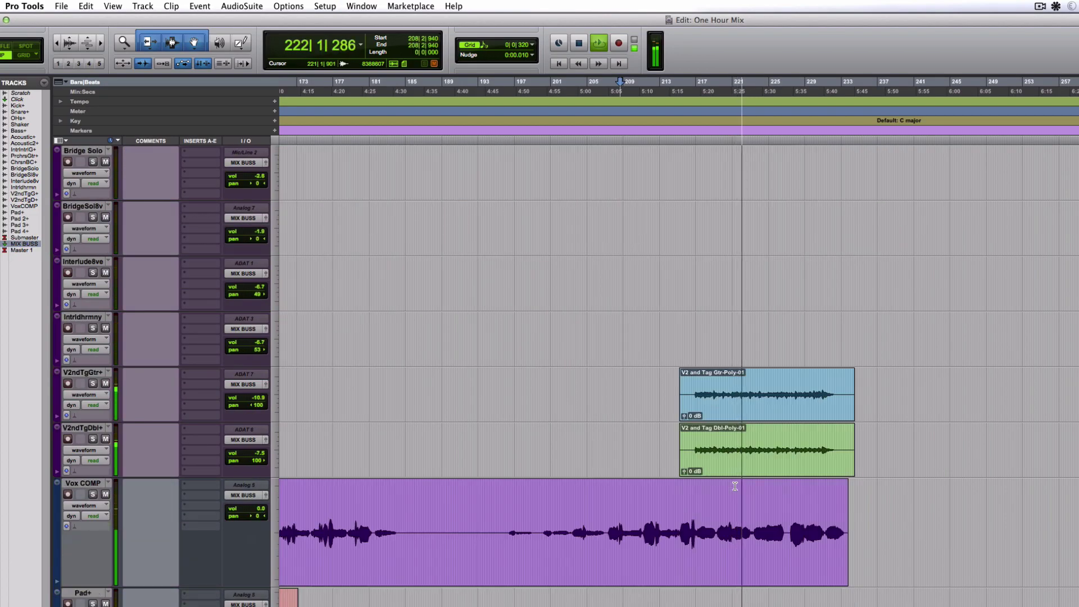
Play from the second Pad+ clip, pan Pad 3+ 54 left and Pad 4+ 52 right, and lower Pad 2+ to -9.8 dB
{"action": "key", "text": "r"}
{"action": "key", "text": "r"}
{"action": "scroll", "coordinate": [608, 367], "scroll_direction": "down", "scroll_amount": 2}
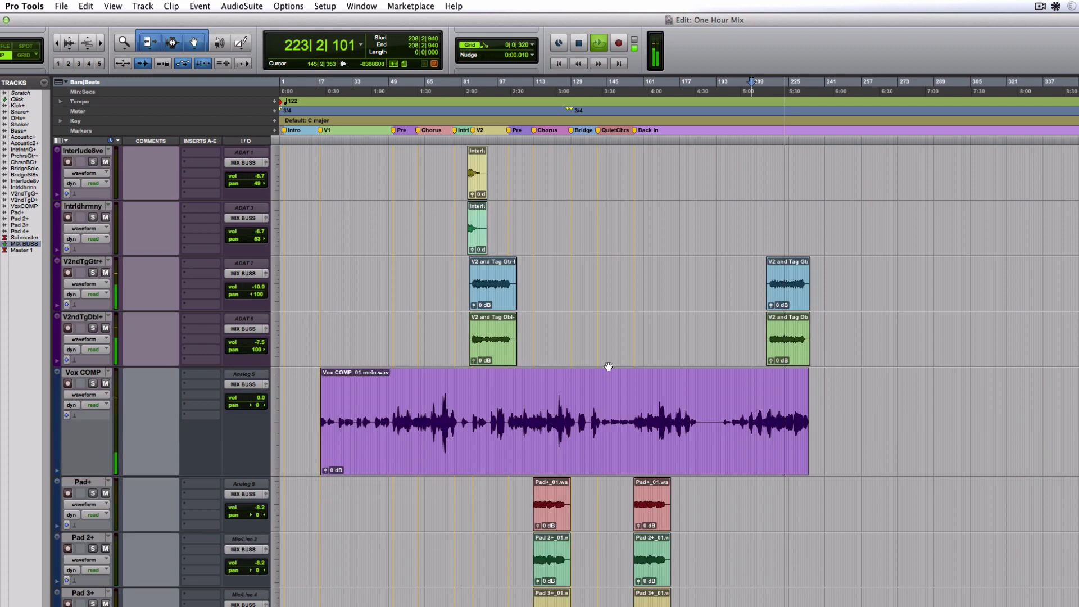
{"action": "scroll", "coordinate": [618, 388], "scroll_direction": "down", "scroll_amount": 1}
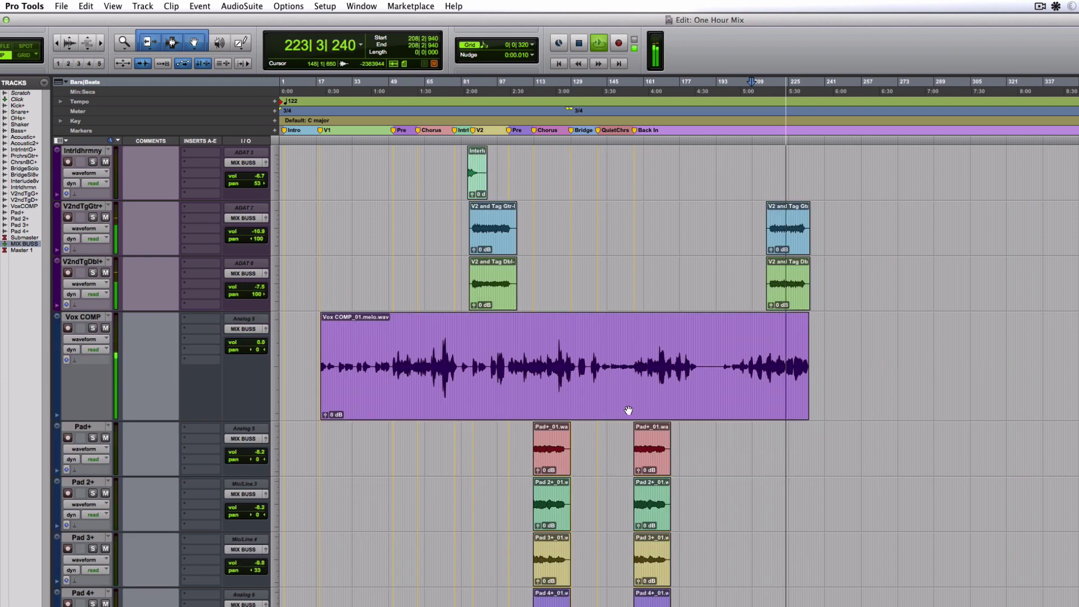
{"action": "left_click", "coordinate": [649, 463]}
{"action": "key", "text": "space"}
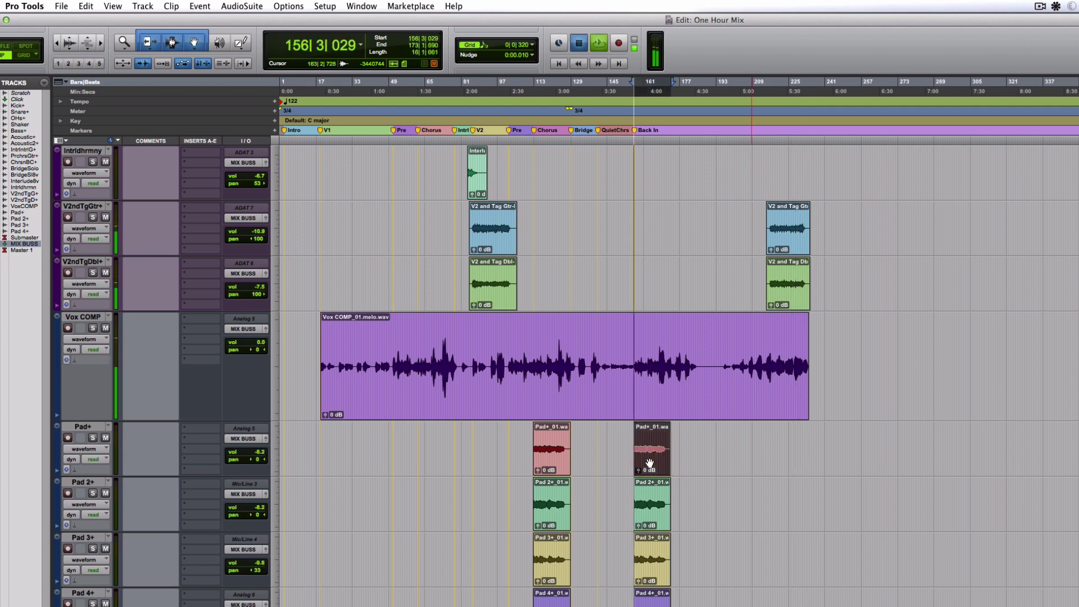
{"action": "key", "text": "super+equal"}
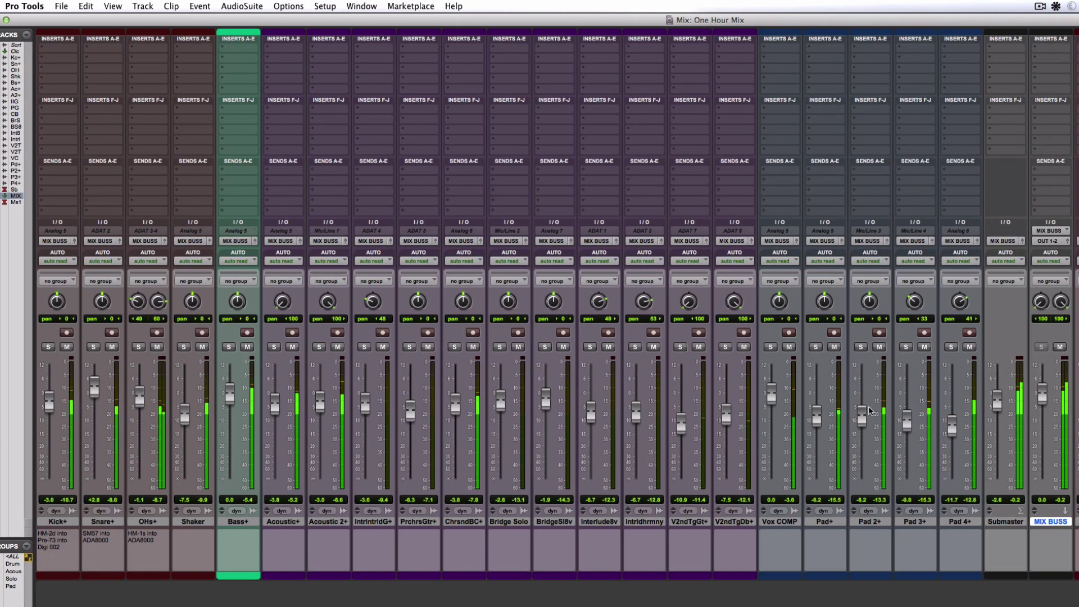
{"action": "left_click_drag", "start_coordinate": [913, 304], "coordinate": [969, 298]}
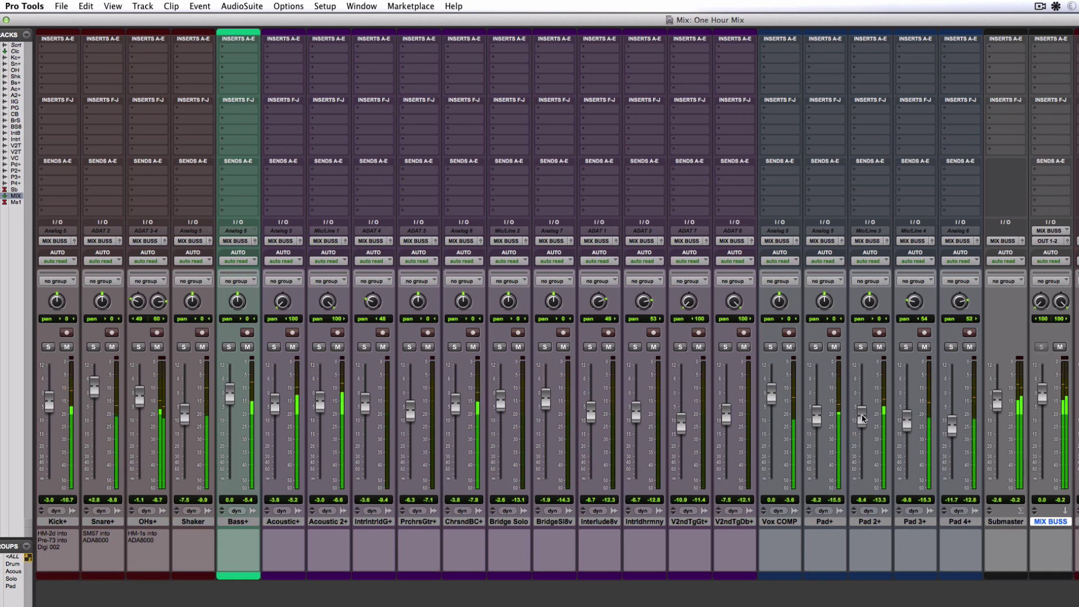
{"action": "left_click_drag", "start_coordinate": [861, 414], "coordinate": [861, 418]}
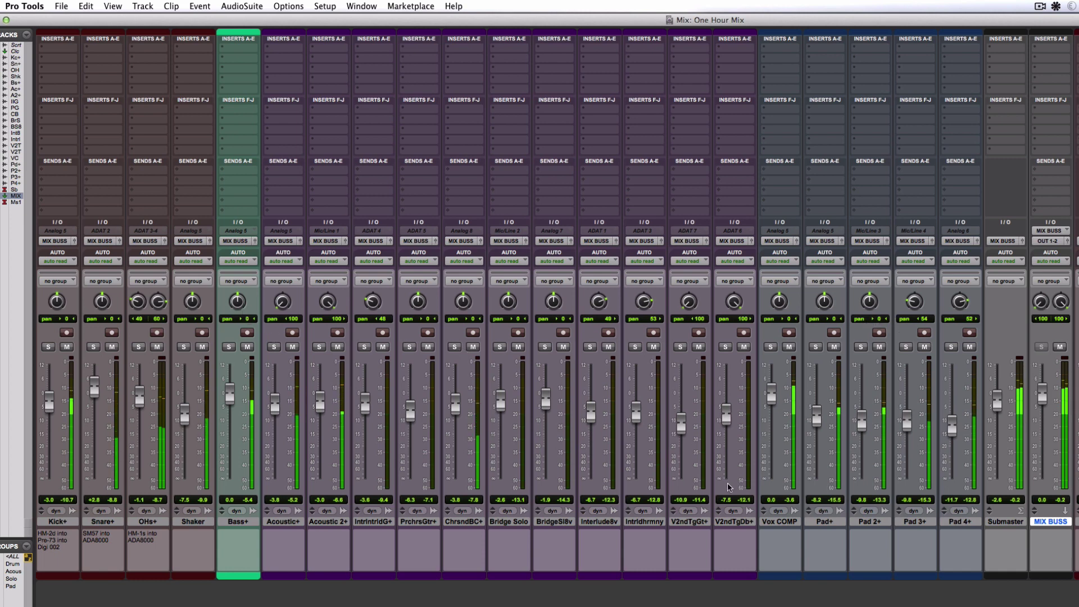
Raise ChrsndBC+ to -1.1 dB and, with OHs+ briefly soloed, narrow its panning to 44 left and 52 right
{"action": "left_click_drag", "start_coordinate": [455, 403], "coordinate": [455, 397]}
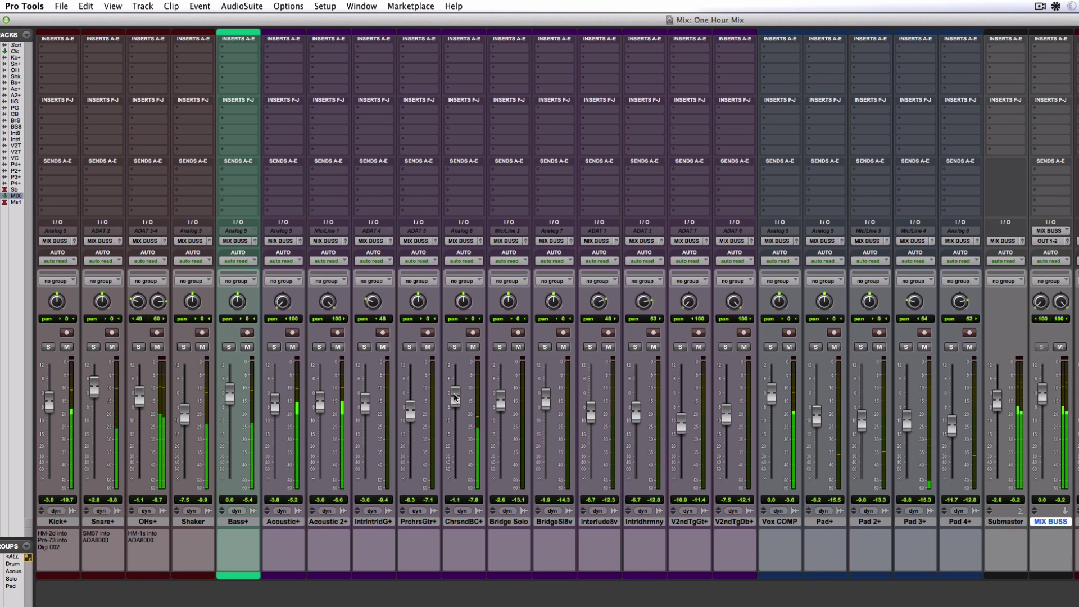
{"action": "left_click", "coordinate": [139, 348]}
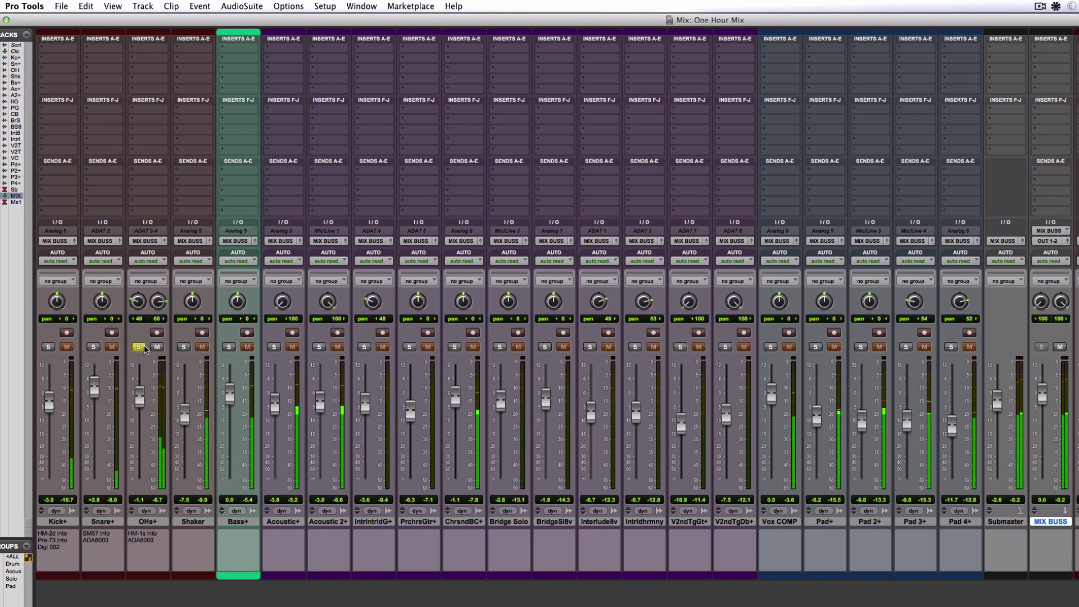
{"action": "left_click_drag", "start_coordinate": [159, 302], "coordinate": [159, 336]}
{"action": "left_click", "coordinate": [139, 346]}
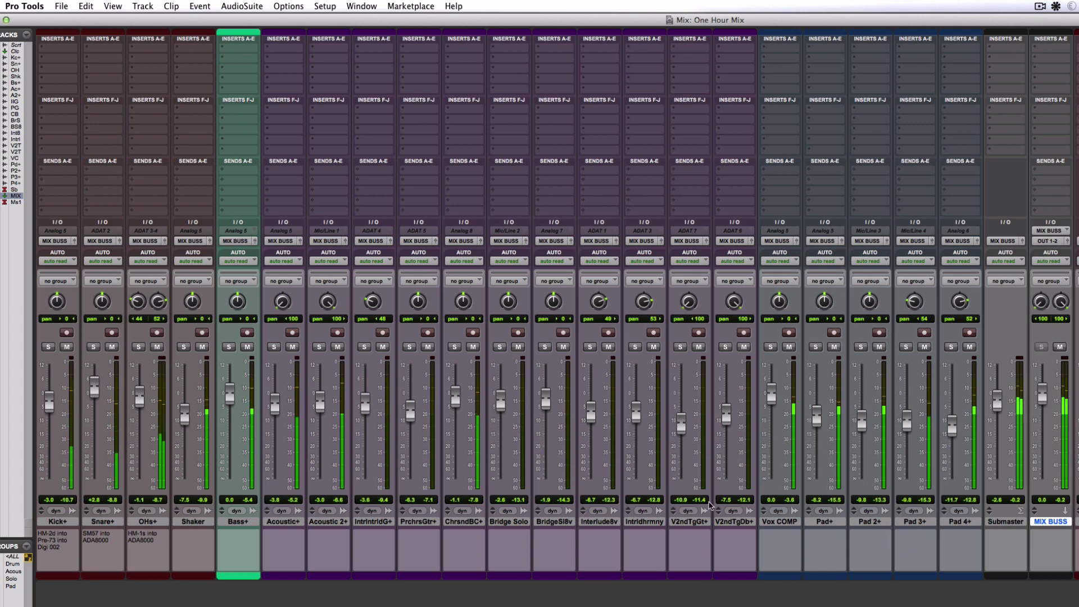
Check the arrangement during the Back In section and set Acoustic 2+ to -4.0 dB
{"action": "key", "text": "super+equal"}
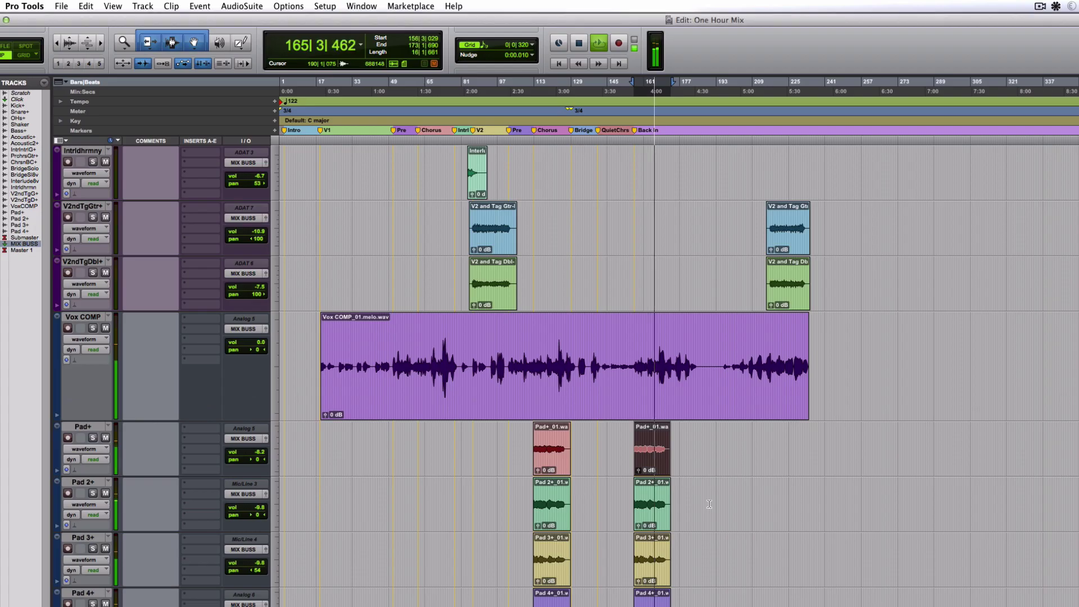
{"action": "key", "text": "super+bracketleft"}
{"action": "scroll", "coordinate": [521, 429], "scroll_direction": "up", "scroll_amount": 3}
{"action": "key", "text": "super+equal"}
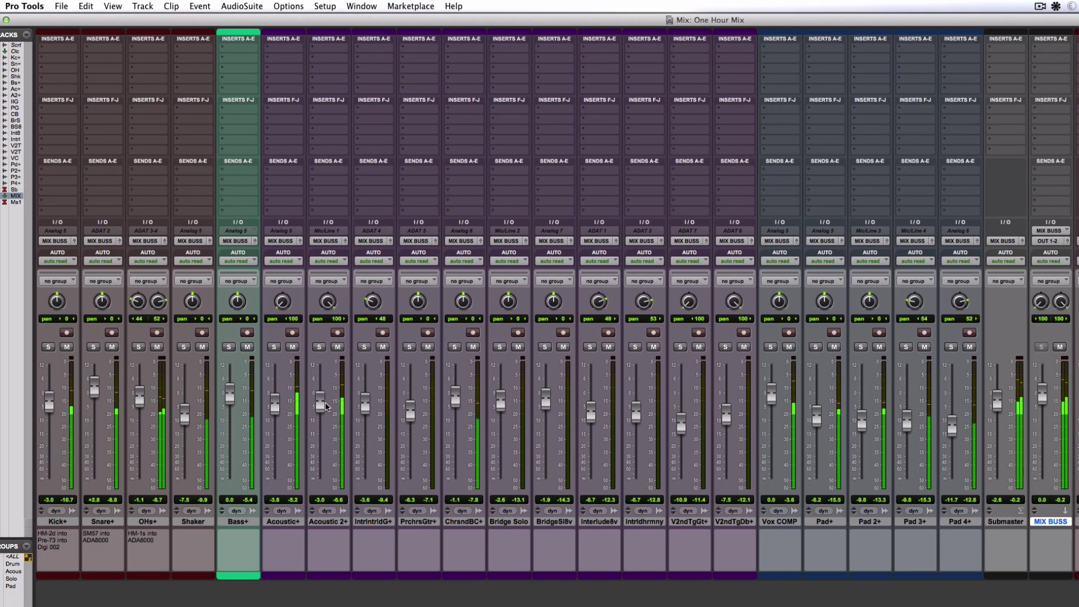
{"action": "left_click_drag", "start_coordinate": [325, 404], "coordinate": [319, 399]}
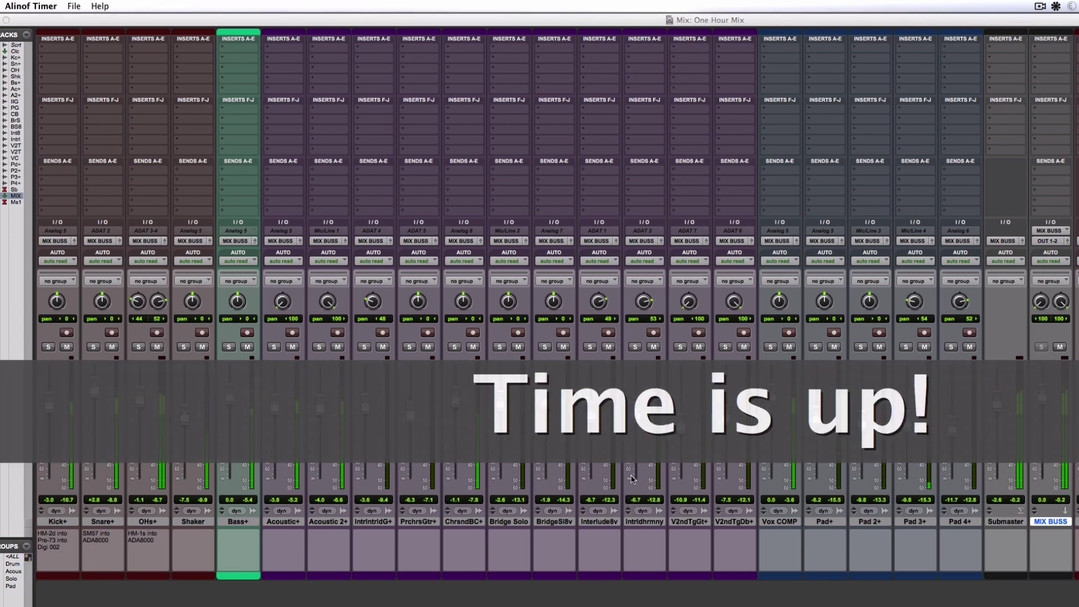
{"action": "left_click", "coordinate": [320, 401]}
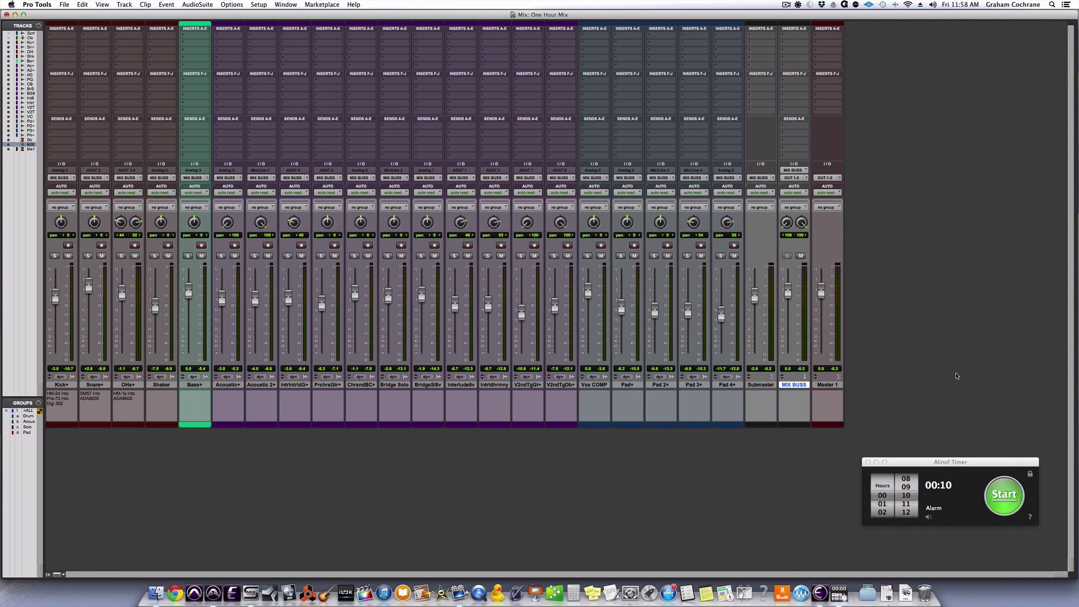
Review the full arrangement from the drums to the pads and compare it with the mixer balance
{"action": "key", "text": "super+equal"}
{"action": "scroll", "coordinate": [340, 378], "scroll_direction": "down", "scroll_amount": 5}
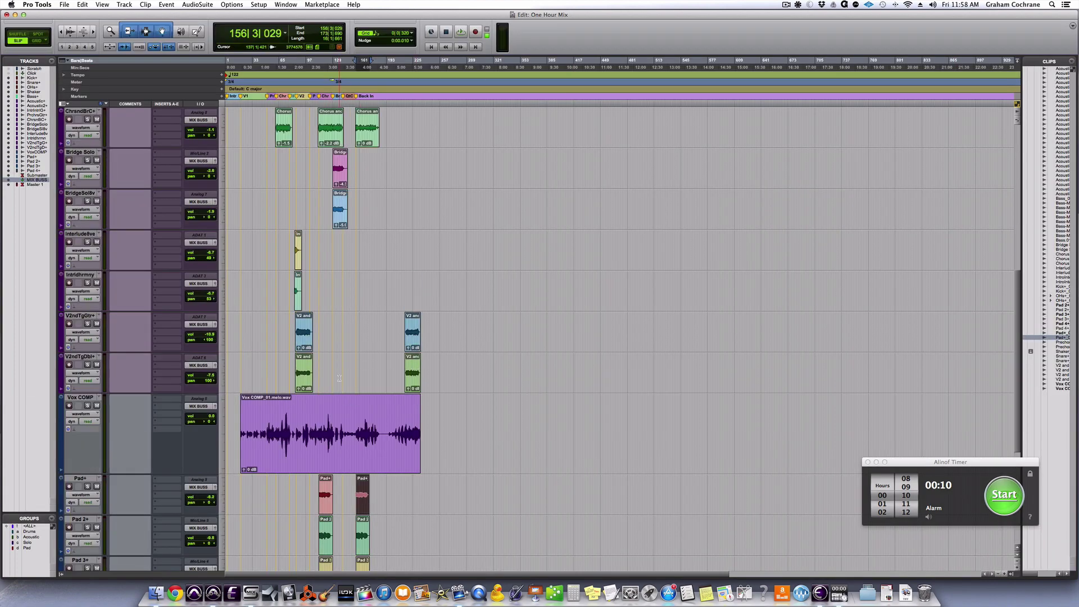
{"action": "scroll", "coordinate": [339, 378], "scroll_direction": "up", "scroll_amount": 6}
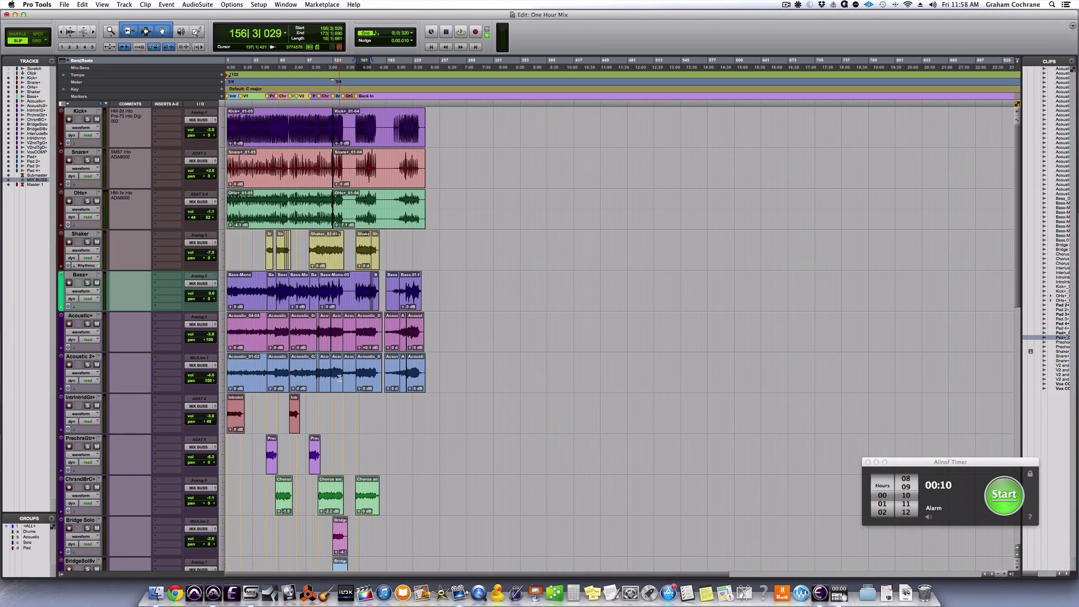
{"action": "key", "text": "super+equal"}
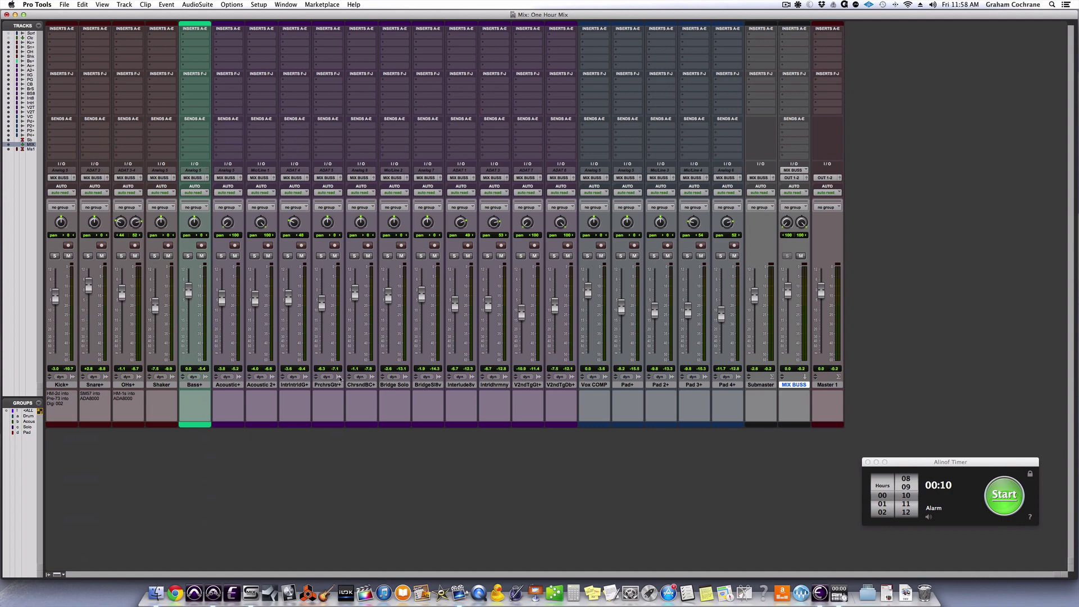
{"action": "key", "text": "super+equal"}
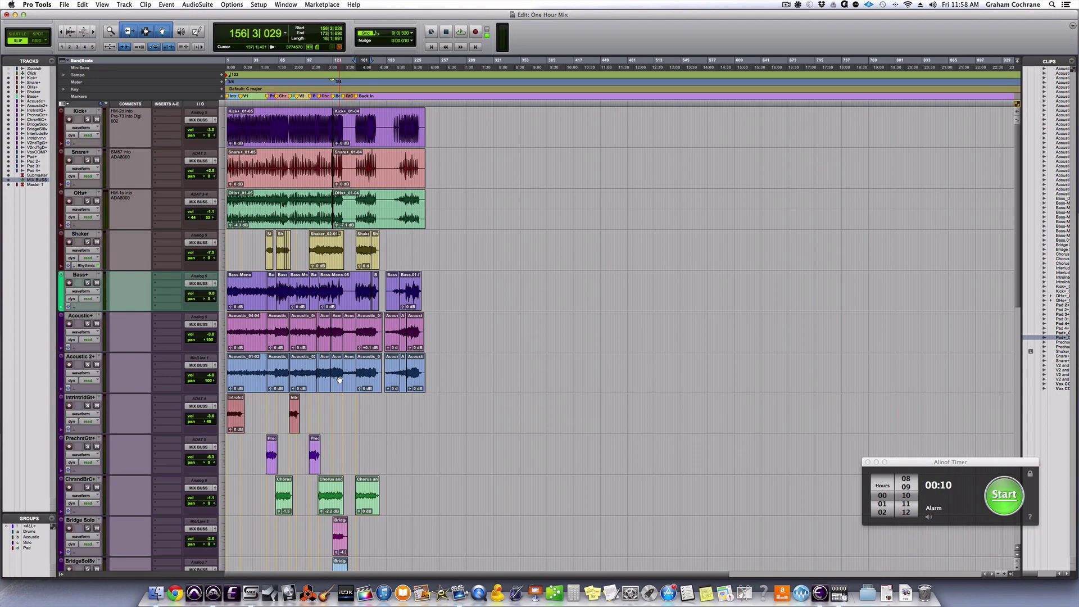
Examine the second Chorus, Bridge and Quiet Chorus clips across all tracks, including the Vox COMP waveform around bar 125
{"action": "key", "text": "super+bracketright"}
{"action": "key", "text": "super+bracketright"}
{"action": "key", "text": "super+bracketright"}
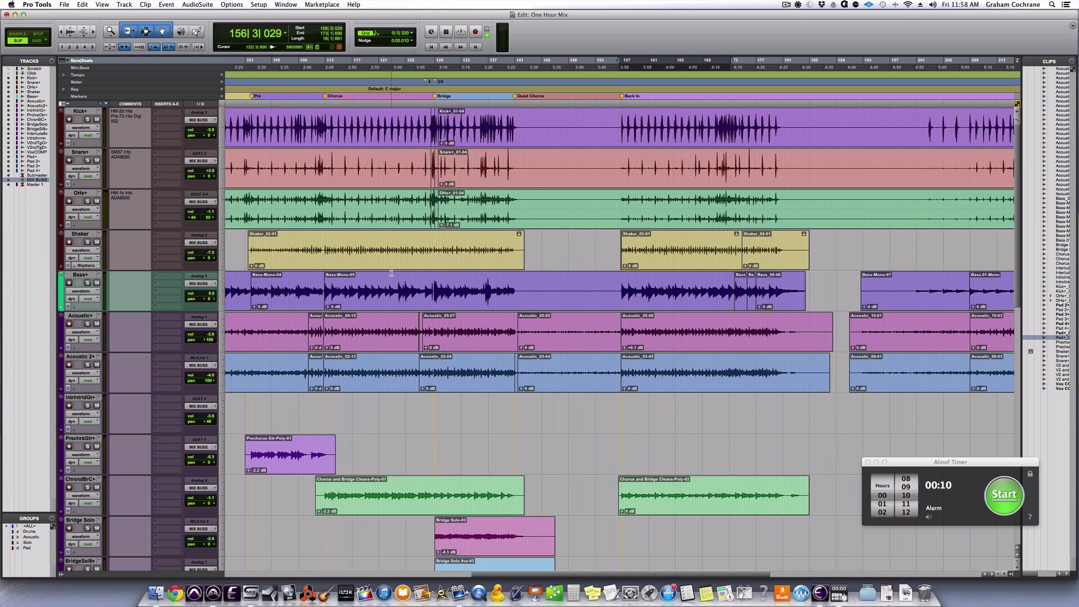
{"action": "scroll", "coordinate": [391, 273], "scroll_direction": "down", "scroll_amount": 3}
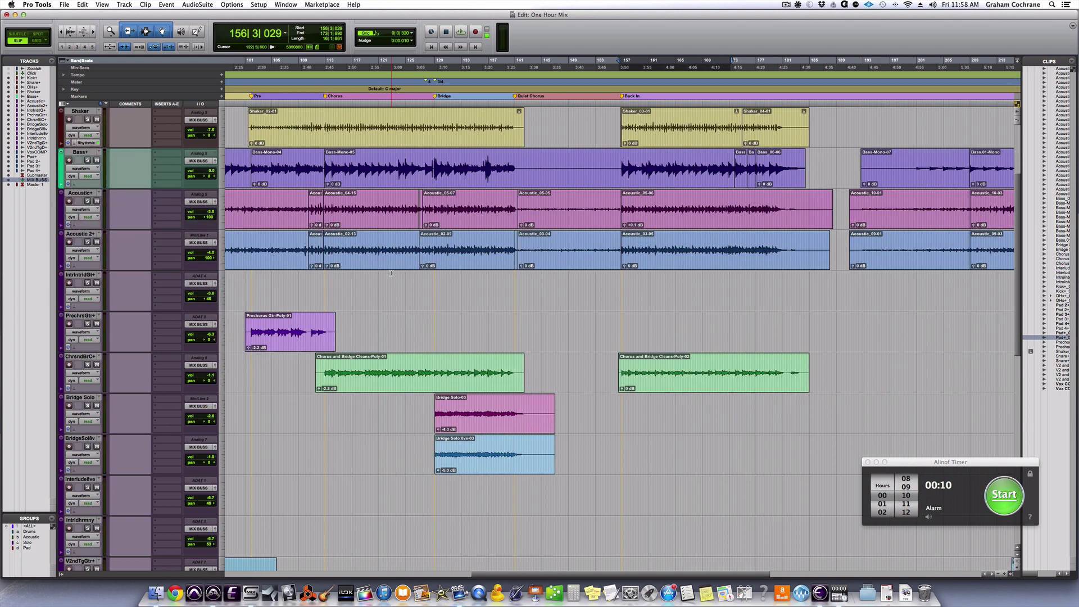
{"action": "scroll", "coordinate": [424, 315], "scroll_direction": "down", "scroll_amount": 7}
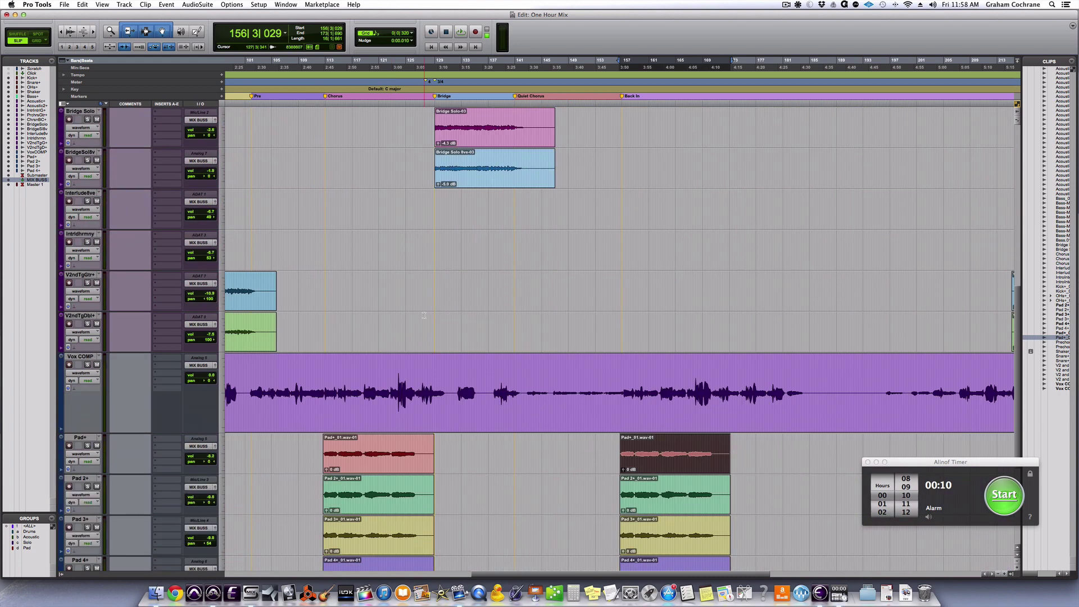
{"action": "scroll", "coordinate": [431, 330], "scroll_direction": "down", "scroll_amount": 1}
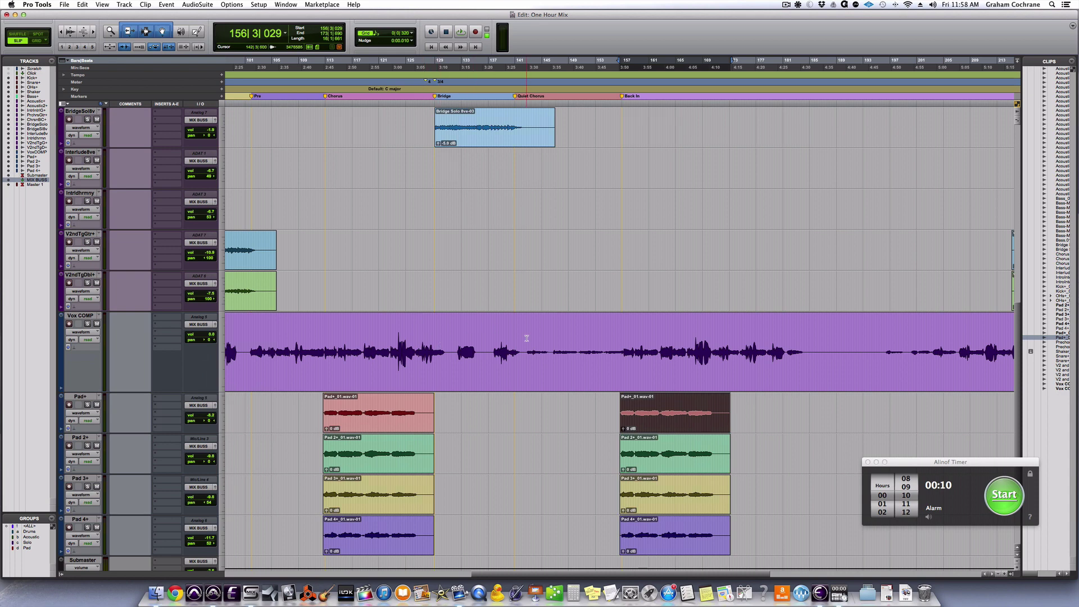
{"action": "left_click_drag", "start_coordinate": [527, 337], "coordinate": [555, 343]}
{"action": "left_click_drag", "start_coordinate": [394, 337], "coordinate": [409, 340]}
{"action": "left_click", "coordinate": [408, 339]}
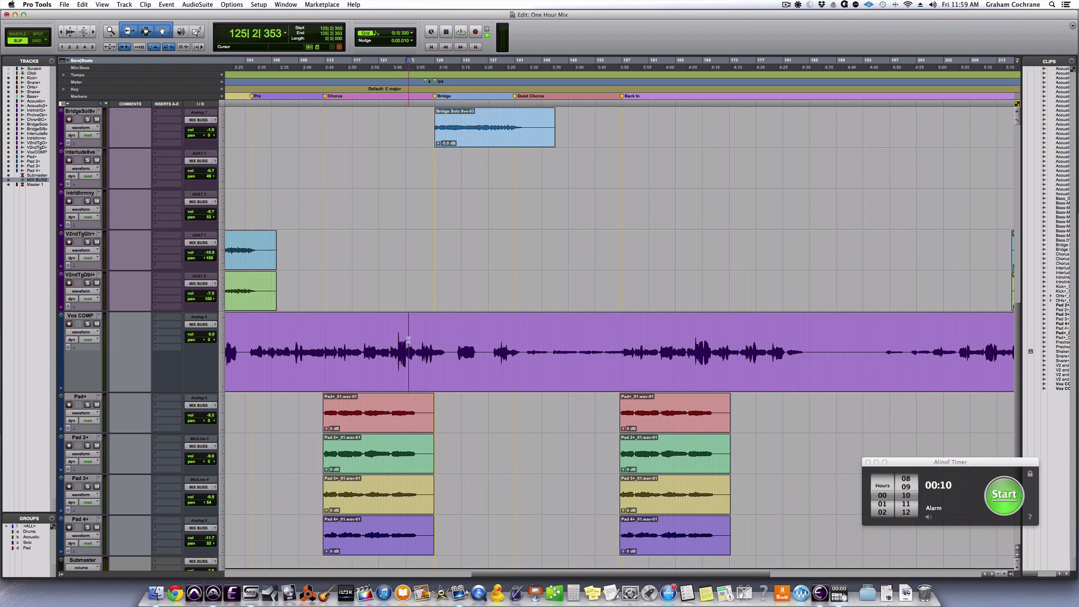
{"action": "key", "text": "super+bracketleft"}
{"action": "key", "text": "super+bracketleft"}
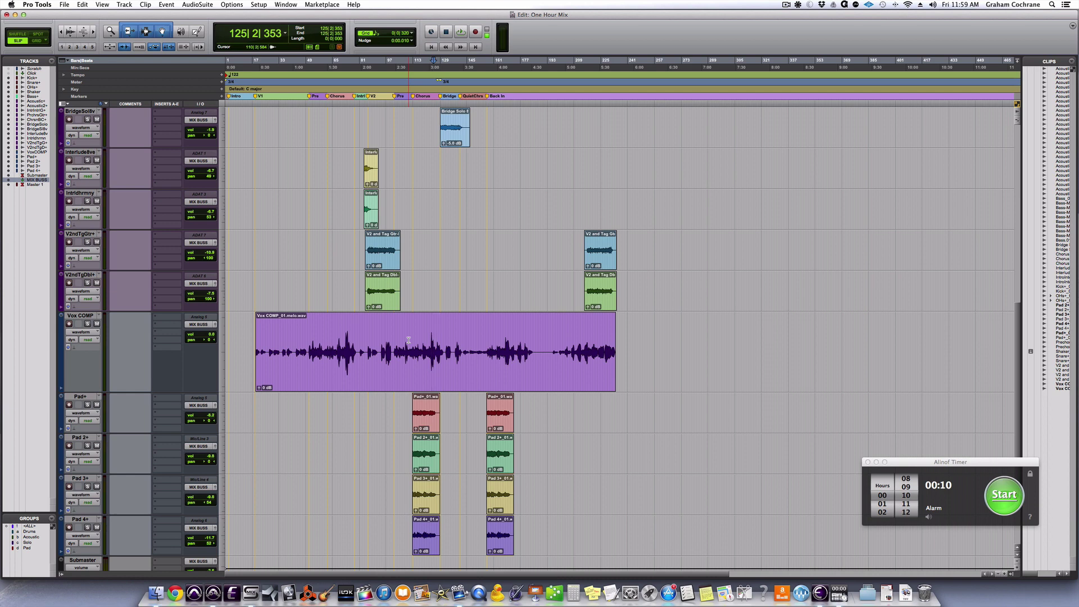
{"action": "key", "text": "super+equal"}
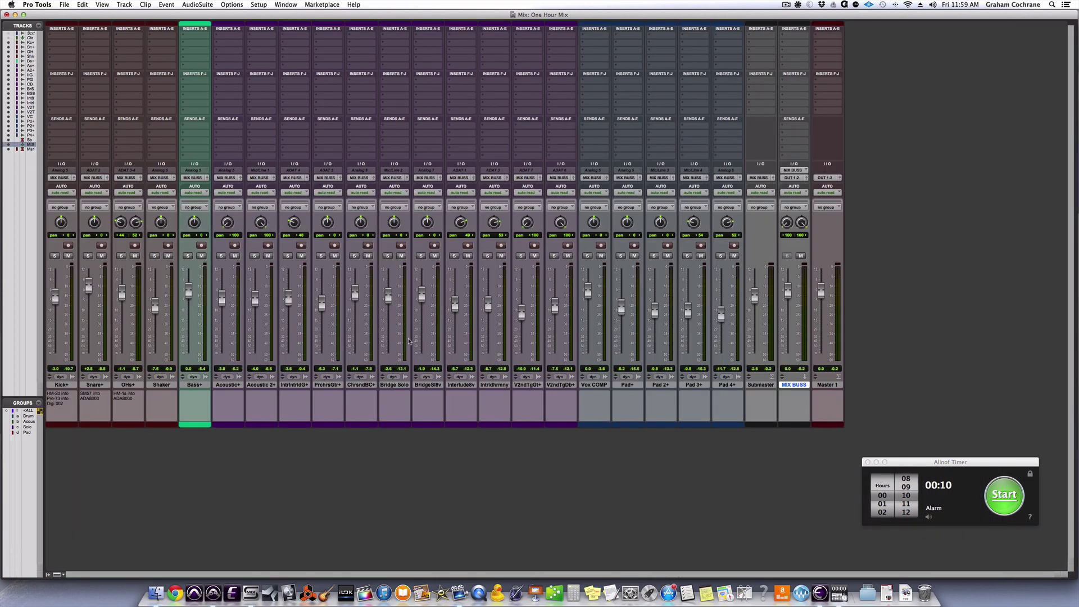